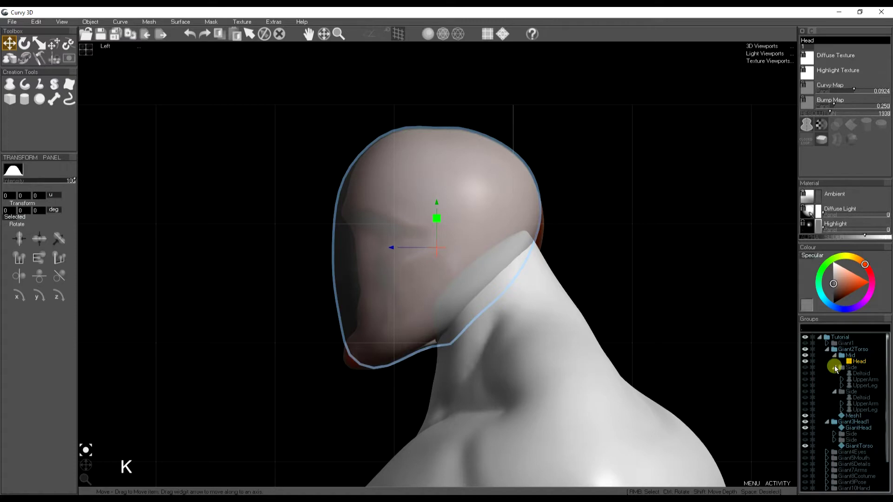
- Collapse both Side groups and the Giant3Head1 group in the scene hierarchy, and clear the selection
click(835, 369)
click(835, 374)
click(827, 385)
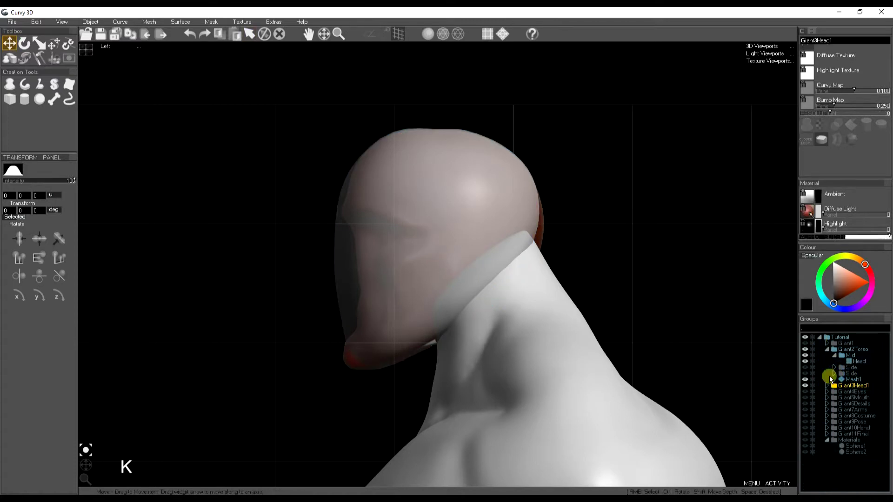
click(836, 471)
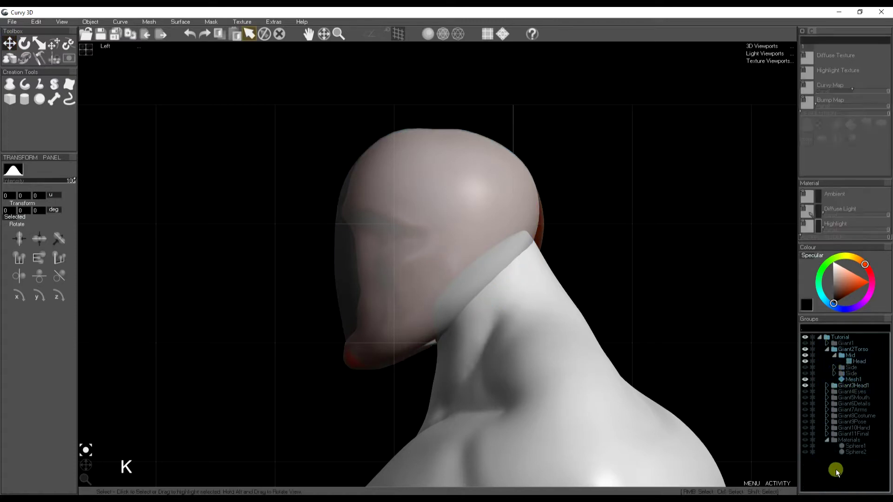
- Reshape the Head's side outline with Soft Move, matching the face, chin, forehead and back of the skull to the red reference head
click(334, 239)
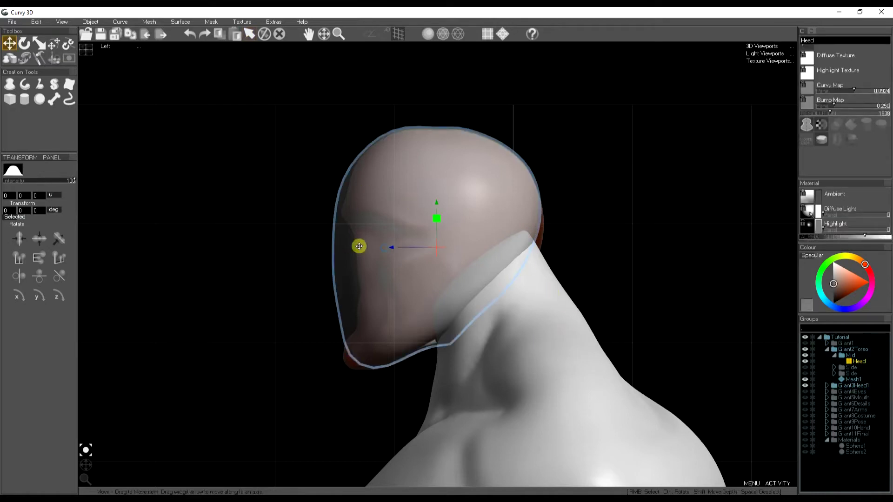
click(54, 44)
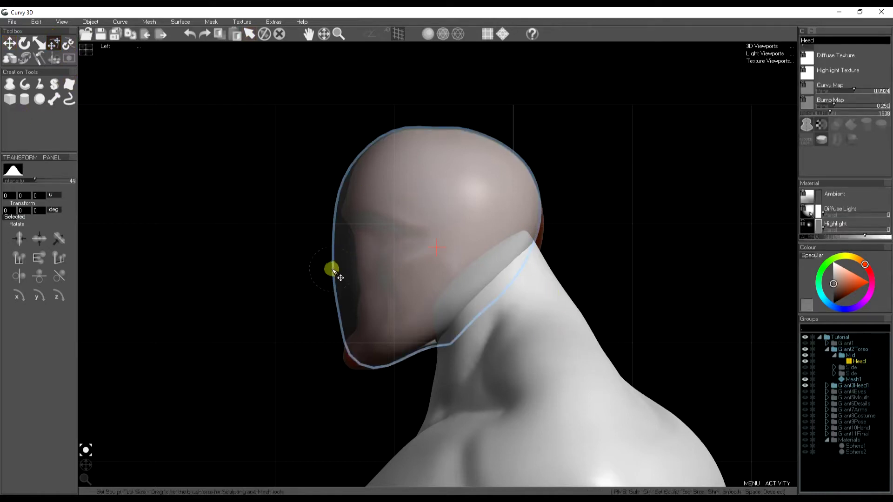
ctrl+drag(341, 274, 403, 325)
drag(335, 275, 357, 274)
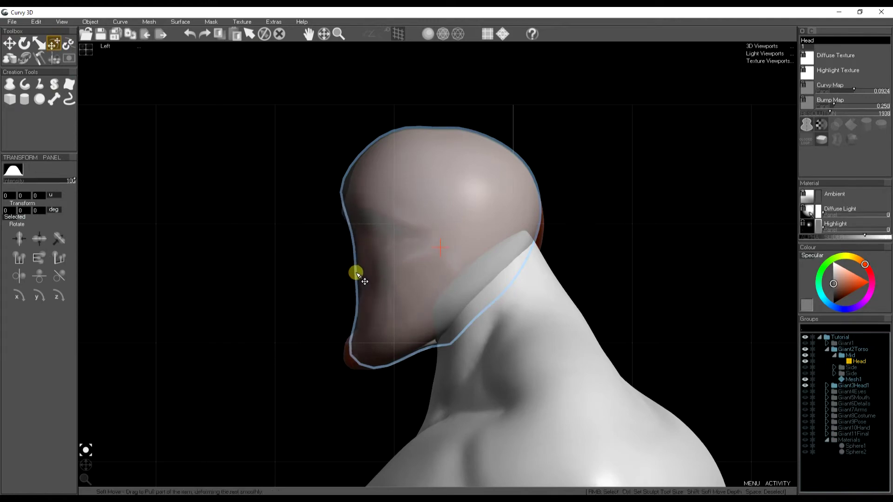
drag(356, 372, 351, 377)
drag(340, 188, 373, 149)
drag(528, 241, 538, 250)
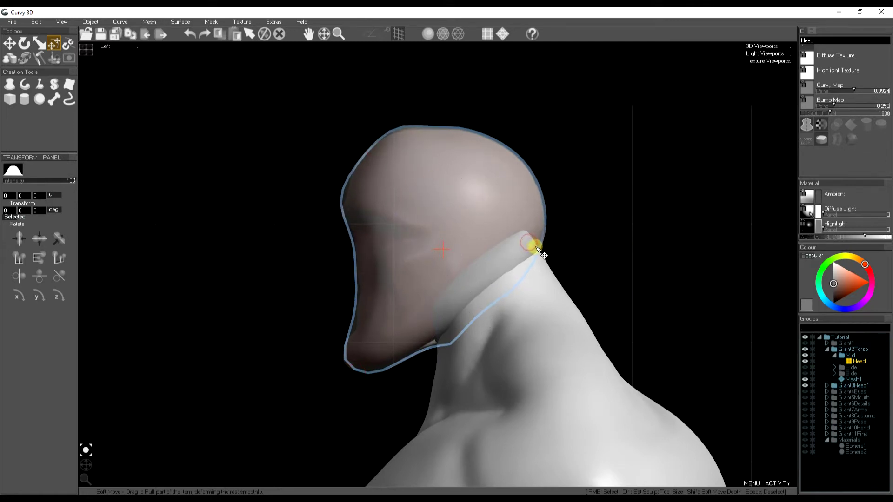
drag(359, 302, 363, 301)
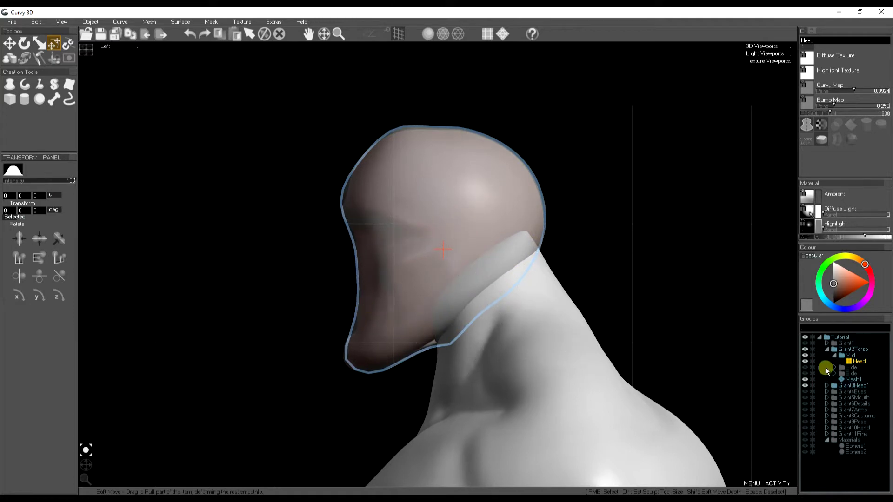
- Hide Mesh1 and nudge the Head's outline where the jaw meets the neck
click(805, 380)
click(806, 385)
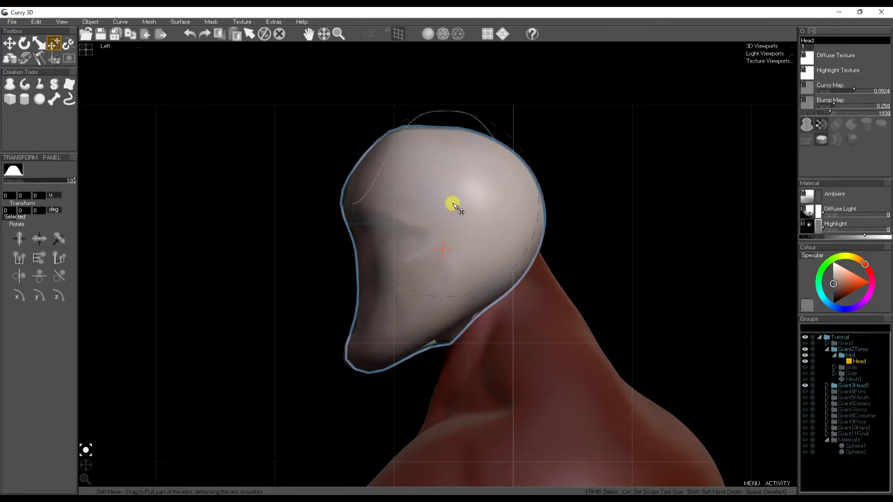
drag(454, 347, 453, 349)
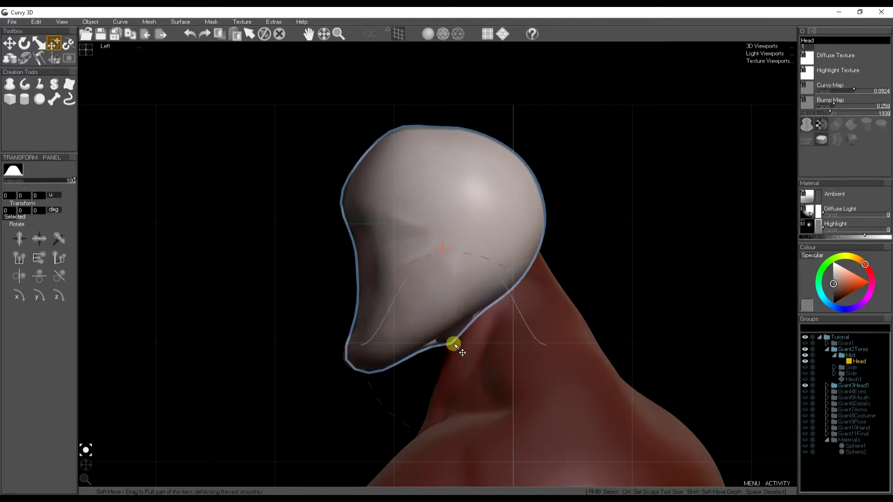
middle_drag(427, 266, 431, 273)
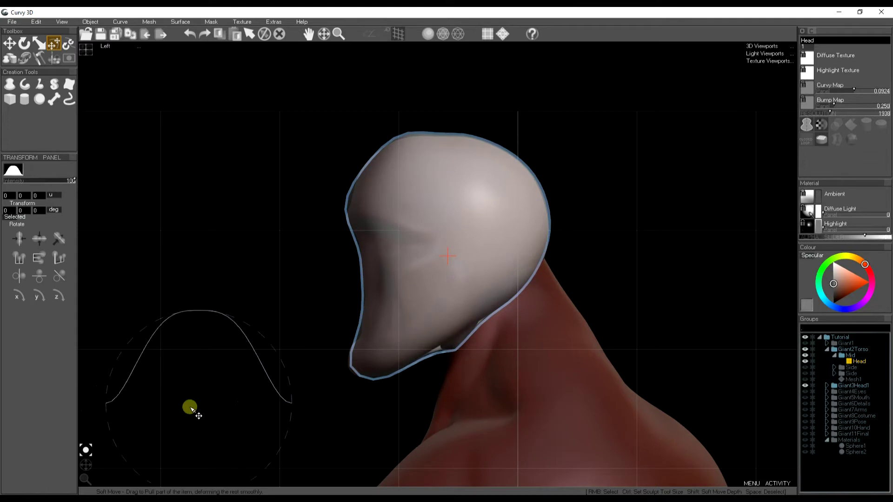
- Deepen the Head's eye socket and cheek hollow with the Sub brush at intensity 16 and pinch 0
click(39, 58)
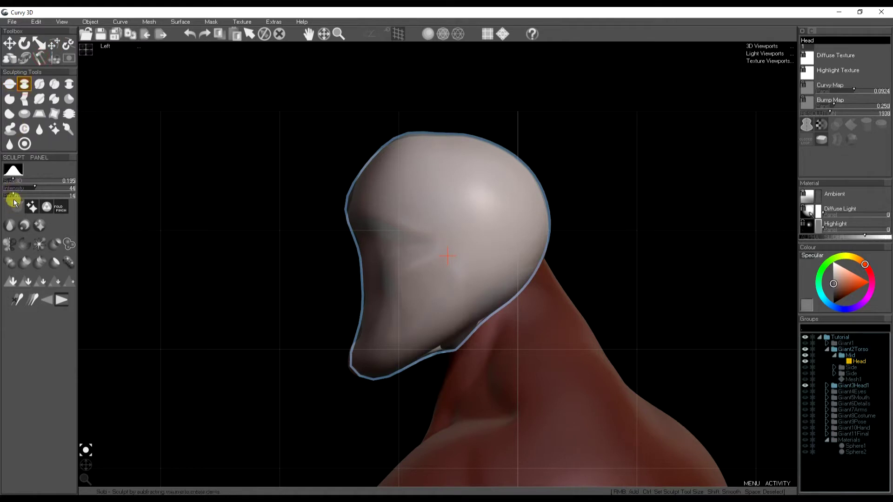
drag(16, 188, 14, 187)
mouse_move(379, 242)
ctrl+mouse_down()
mouse_move(390, 256)
mouse_move(389, 242)
mouse_move(370, 307)
mouse_move(374, 243)
mouse_move(420, 246)
ctrl+mouse_up()
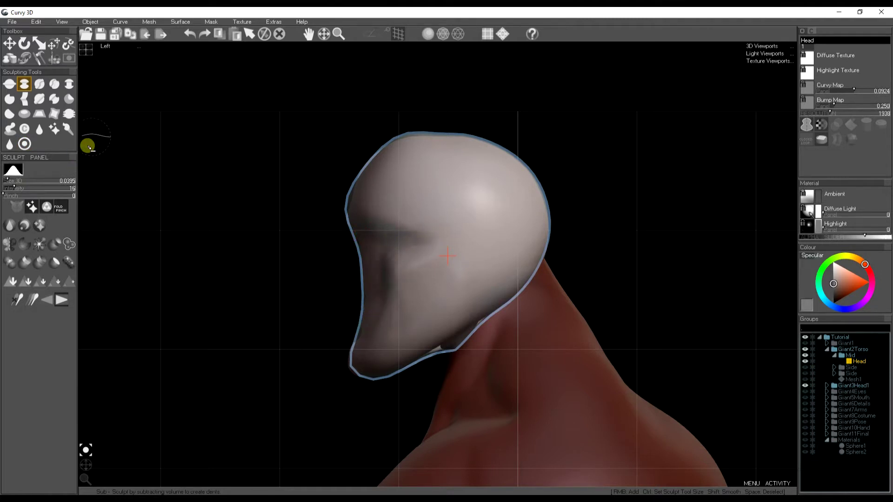
- Switch to a perspective front view showing both heads and hide the GiantTorso object
drag(85, 466, 175, 456)
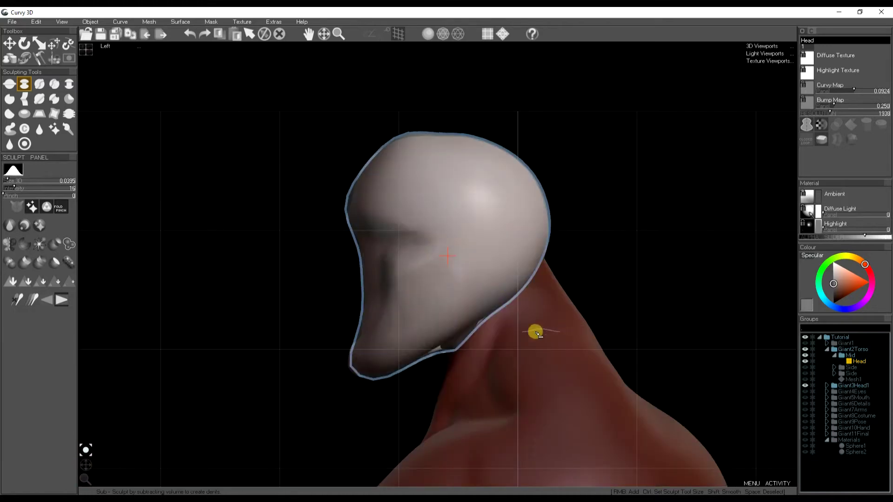
click(759, 46)
click(753, 58)
drag(86, 467, 393, 343)
click(855, 363)
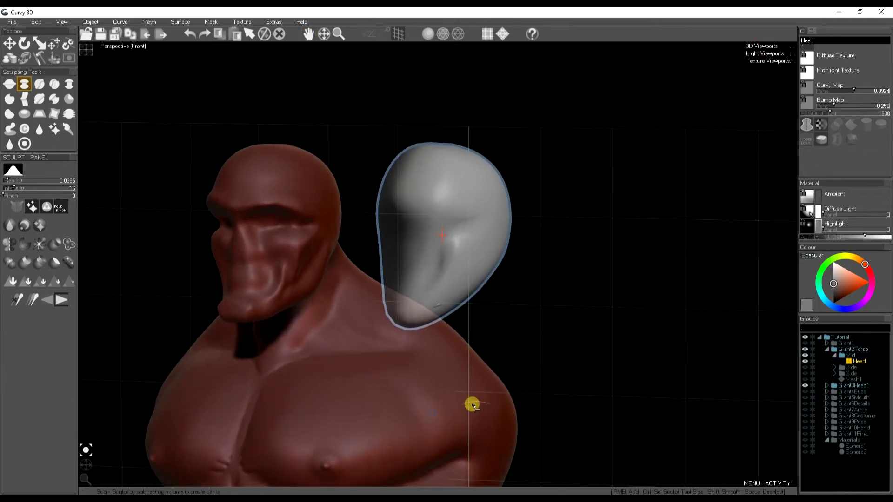
key(space)
key(h)
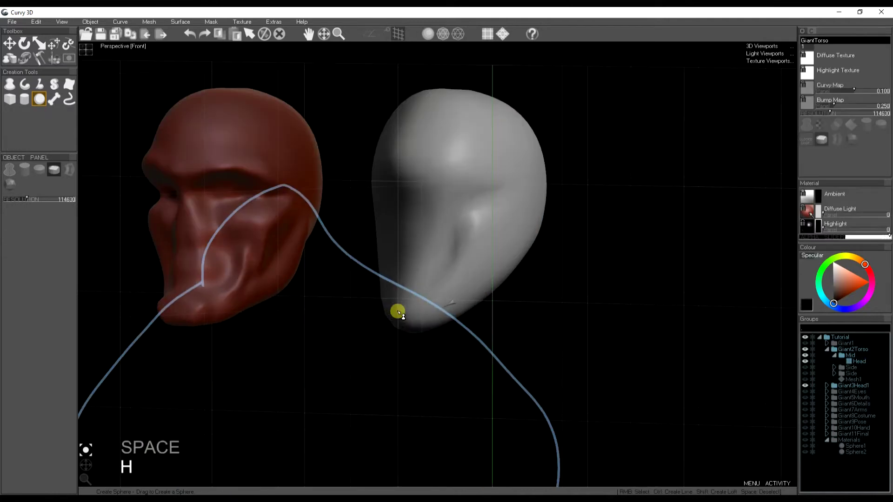
- Select only the Head and brighten its material highlight
key(space)
click(523, 319)
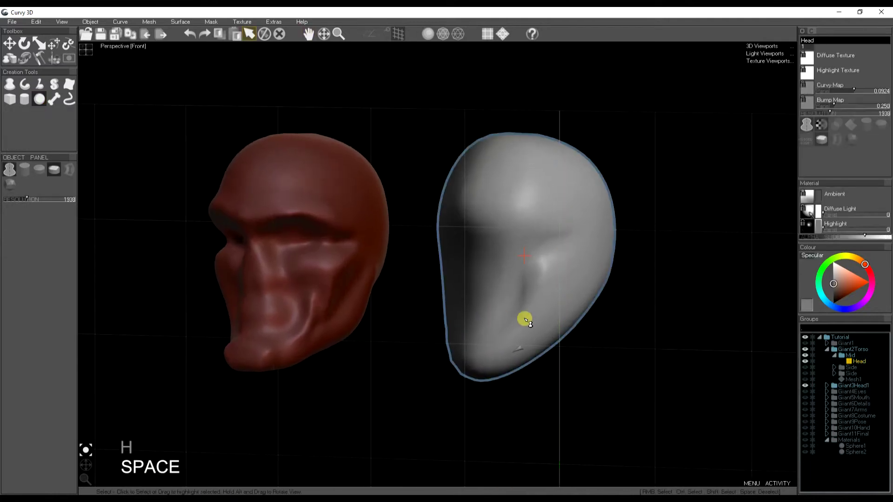
click(847, 230)
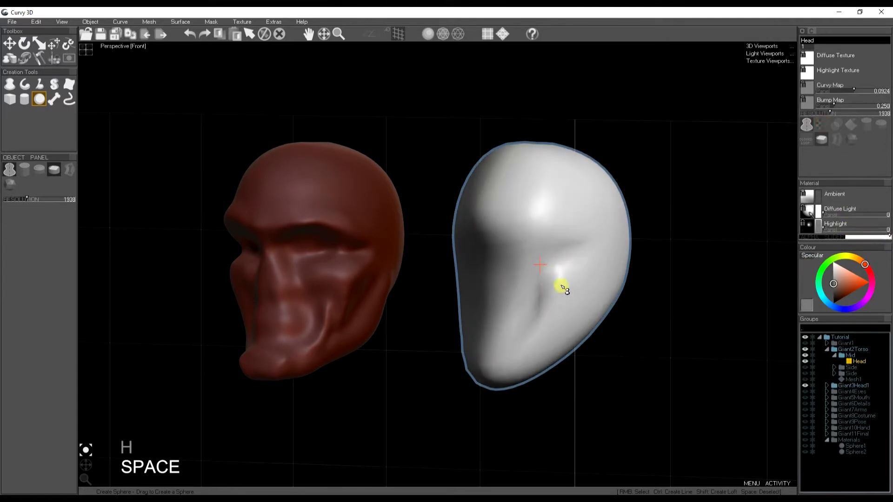
- Carve the Head's cheek beside the nose with the Sub brush at size 0.0407 and intensity 16
click(41, 58)
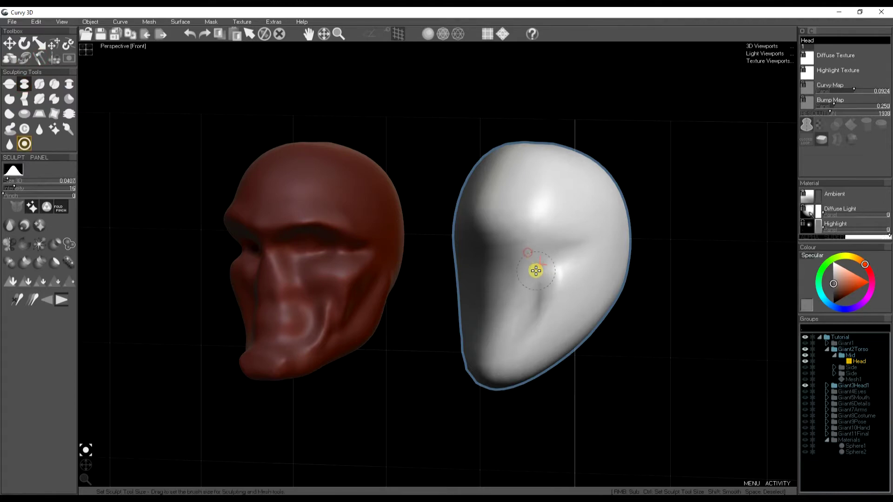
key(a)
key(a)
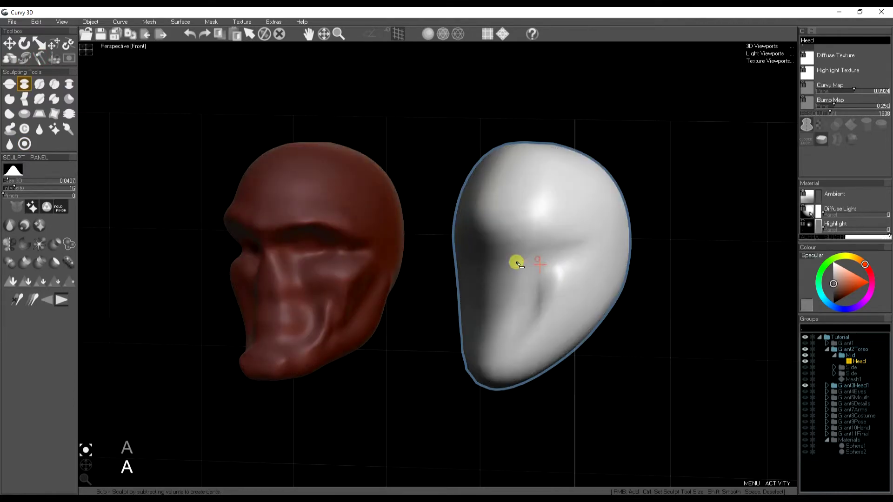
mouse_move(537, 313)
mouse_down()
mouse_move(535, 291)
mouse_move(548, 328)
mouse_up()
- Show the wireframe and convert the Head to an adaptive subdivision mesh
key(a)
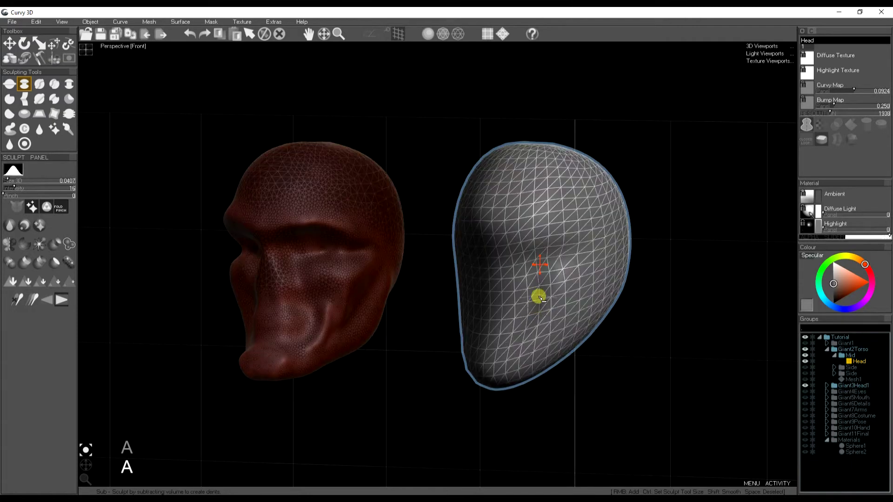
key(j)
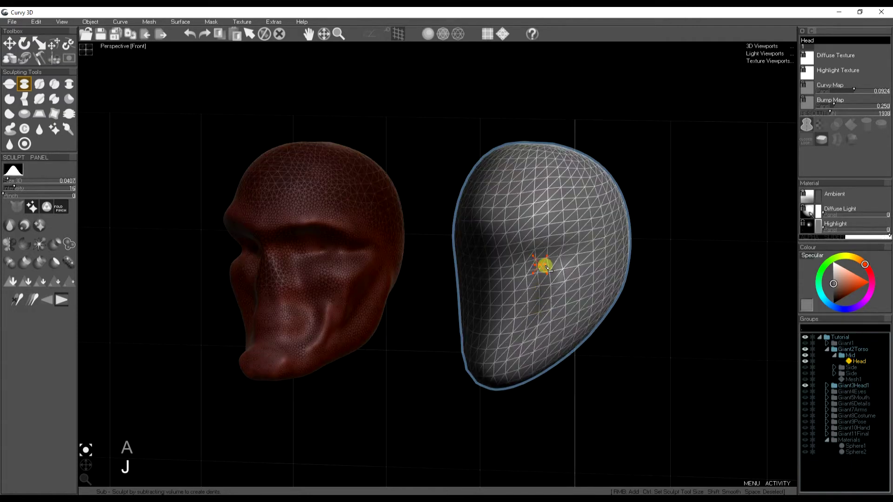
click(152, 22)
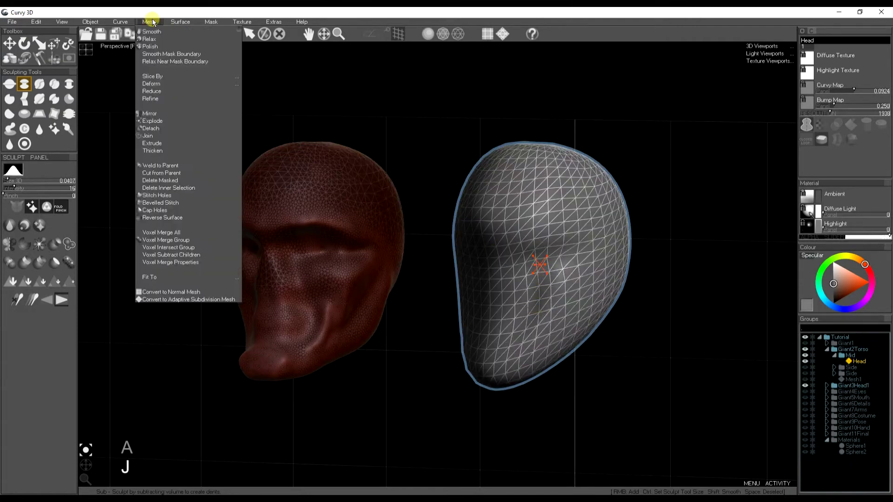
click(191, 301)
- Carve the eye socket, nose side and cheek hollows into the Head with the Sub brush, and hide the wireframe
mouse_move(522, 269)
mouse_down()
mouse_move(530, 252)
mouse_move(567, 251)
mouse_move(528, 265)
mouse_move(515, 351)
mouse_move(486, 350)
mouse_move(517, 351)
mouse_move(531, 259)
mouse_move(573, 254)
mouse_up()
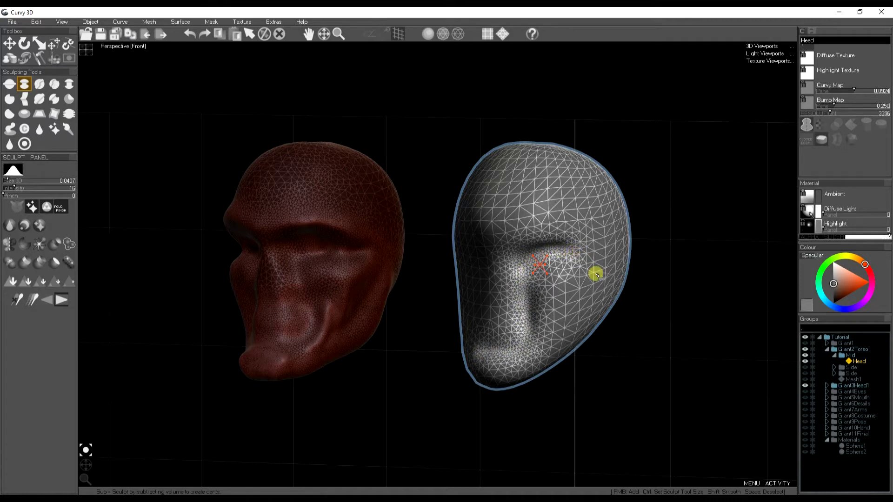
mouse_move(600, 286)
mouse_down()
mouse_move(598, 265)
mouse_move(585, 309)
mouse_move(565, 337)
mouse_up()
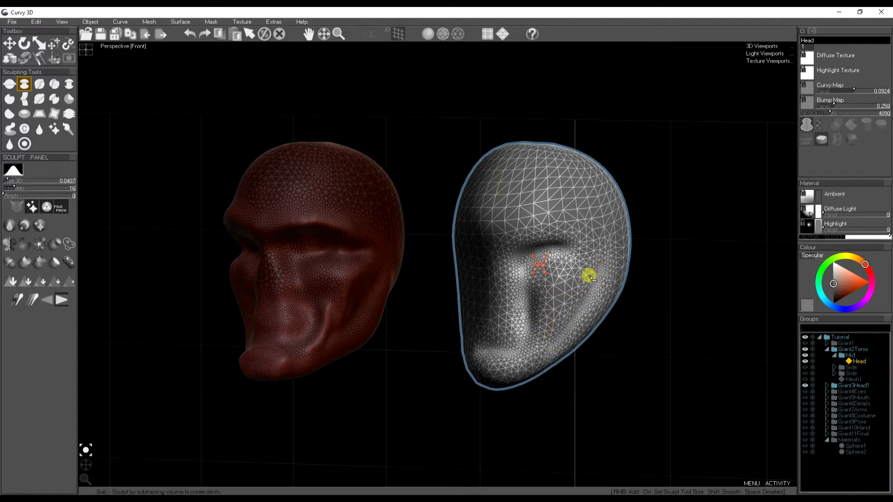
mouse_move(591, 278)
mouse_down()
mouse_move(565, 297)
mouse_move(553, 335)
mouse_up()
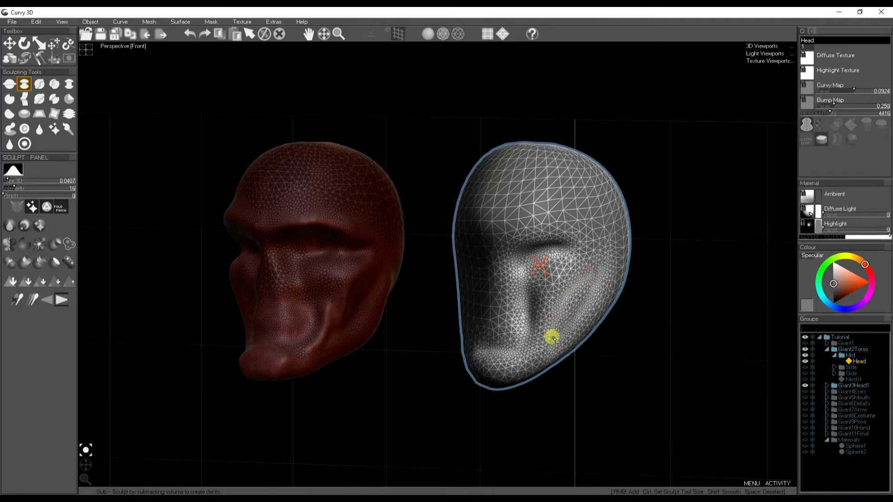
key(a)
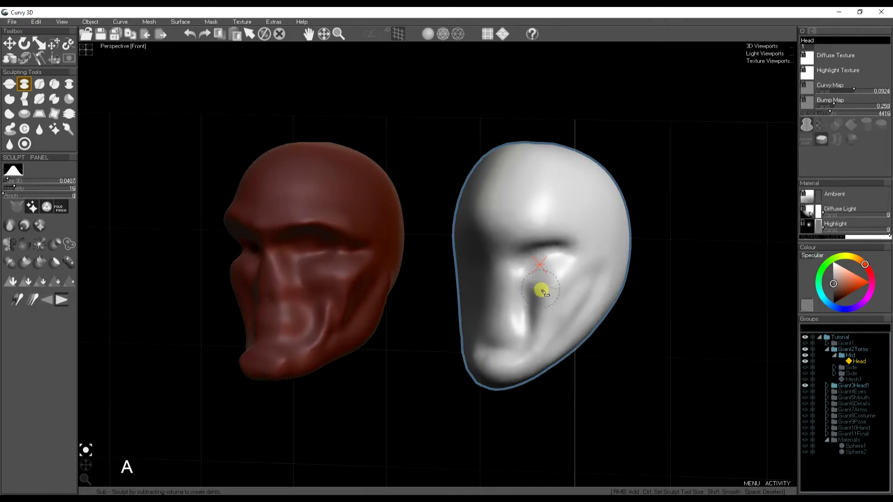
- Build up the Head's brow ridge and nose with the Add brush at intensity 16 and pinch 24
click(10, 86)
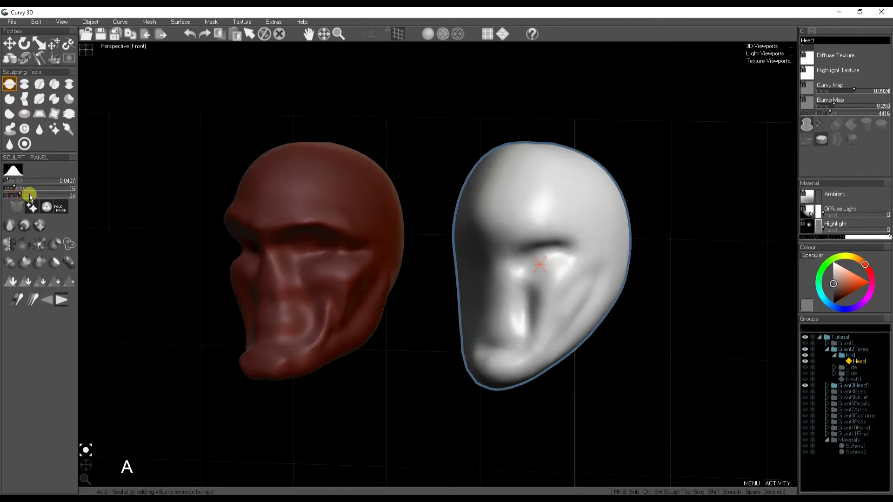
mouse_move(509, 240)
mouse_down()
mouse_move(500, 218)
mouse_move(506, 232)
mouse_move(545, 232)
mouse_move(584, 253)
mouse_move(560, 229)
mouse_move(506, 238)
mouse_up()
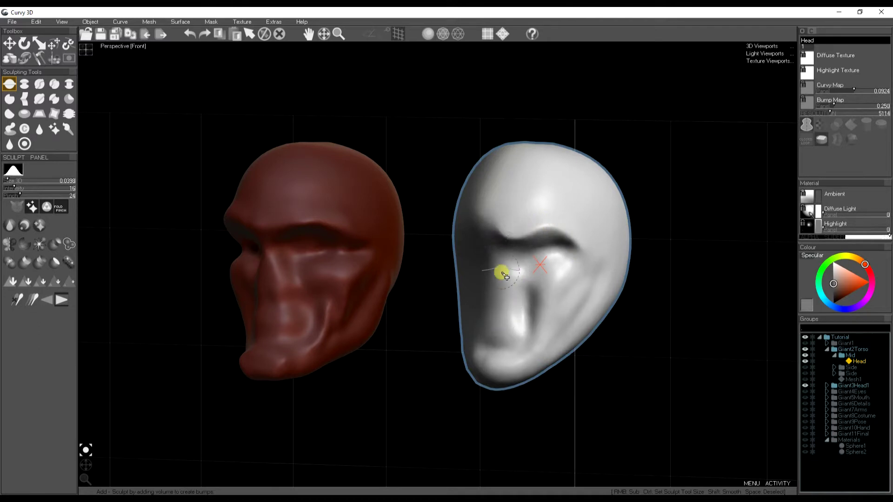
mouse_move(504, 270)
mouse_down()
mouse_move(509, 300)
mouse_move(484, 303)
mouse_move(493, 265)
mouse_move(500, 289)
mouse_up()
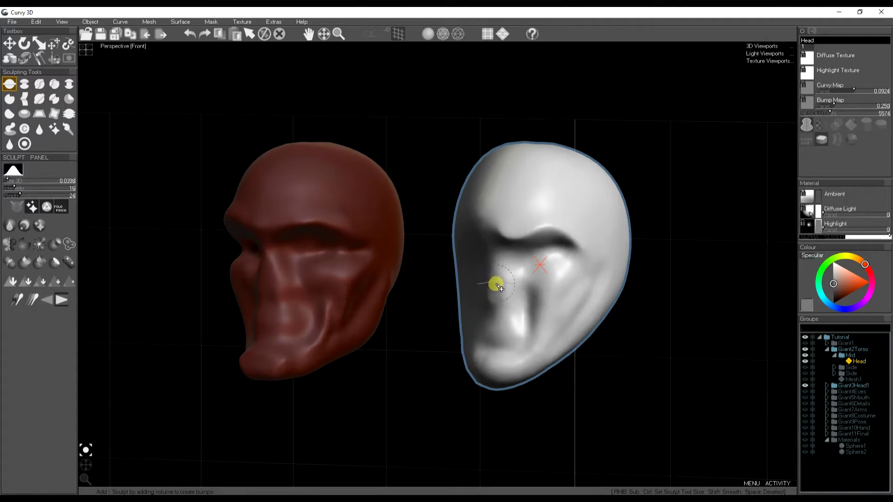
- Sculpt the Head's mouth area, and build up the chin with pinch 0 and brush size 0.0299
mouse_move(524, 365)
mouse_down()
mouse_move(485, 327)
mouse_move(514, 336)
mouse_up()
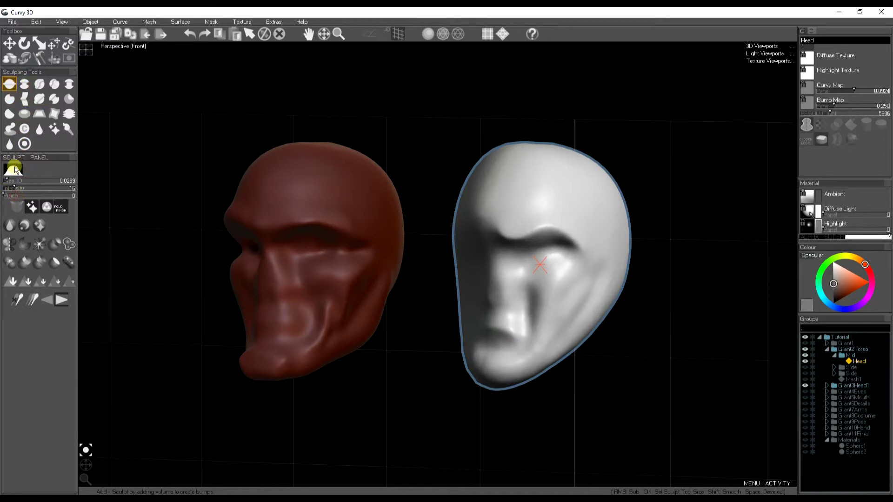
mouse_move(502, 377)
mouse_down()
mouse_move(492, 370)
mouse_move(511, 382)
mouse_up()
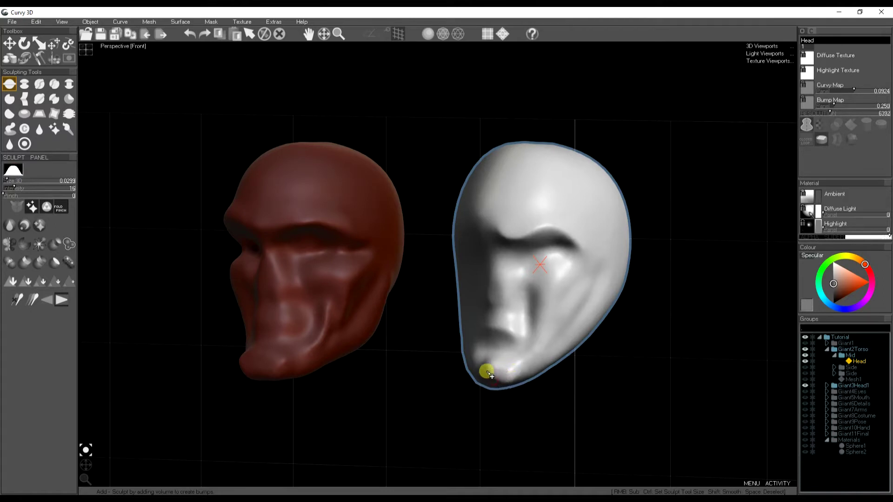
mouse_move(498, 387)
mouse_down()
mouse_move(510, 371)
mouse_move(545, 424)
mouse_up()
key(ctrl)
- Sculpt the fold beside the mouth and the lower cheek leading to the chin
mouse_move(539, 318)
mouse_down()
mouse_move(524, 364)
mouse_move(544, 313)
mouse_up()
drag(530, 367, 539, 333)
mouse_move(521, 367)
mouse_down()
mouse_move(559, 326)
mouse_move(542, 355)
mouse_up()
- Refine the Head's cheekbone, brow and nose-to-mouth fold with light brush strokes at intensity 3.00
ctrl+drag(557, 306, 557, 308)
mouse_move(552, 287)
mouse_down()
mouse_move(525, 273)
mouse_move(536, 281)
mouse_up()
drag(548, 225, 482, 224)
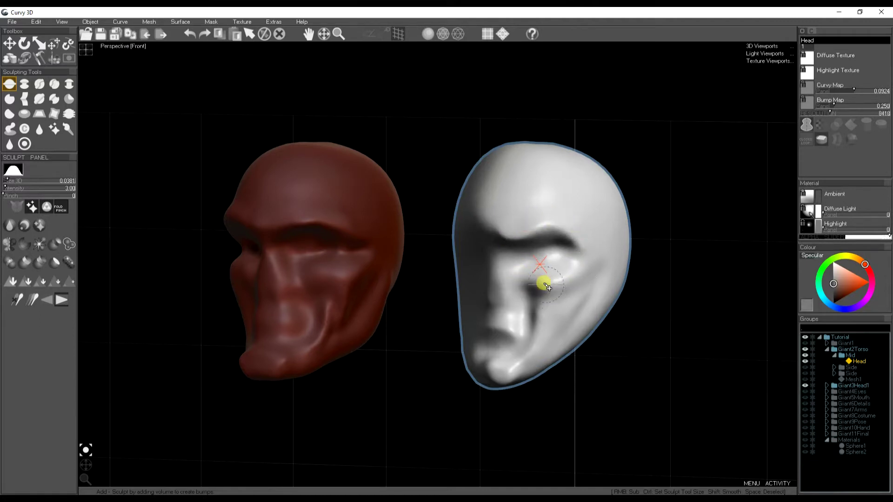
mouse_move(525, 275)
mouse_down()
mouse_move(538, 265)
mouse_move(562, 275)
mouse_move(549, 329)
mouse_move(564, 324)
mouse_move(556, 333)
mouse_move(555, 291)
mouse_move(551, 318)
mouse_move(559, 287)
mouse_move(530, 344)
mouse_up()
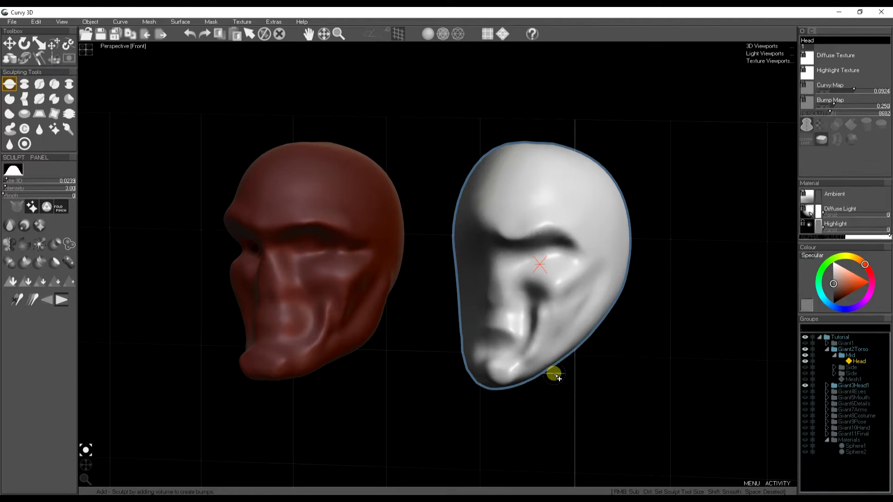
- Pull the Head's jaw corner and lower jawline outward with Soft Move to square the jaw
click(54, 43)
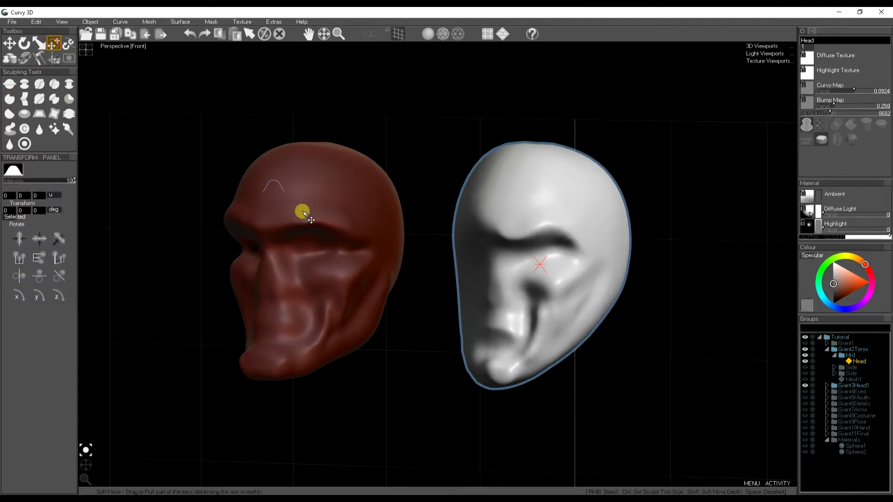
ctrl+drag(587, 342, 622, 396)
ctrl+drag(580, 331, 600, 365)
mouse_move(586, 334)
mouse_down()
mouse_move(567, 358)
mouse_move(538, 369)
mouse_move(551, 369)
mouse_up()
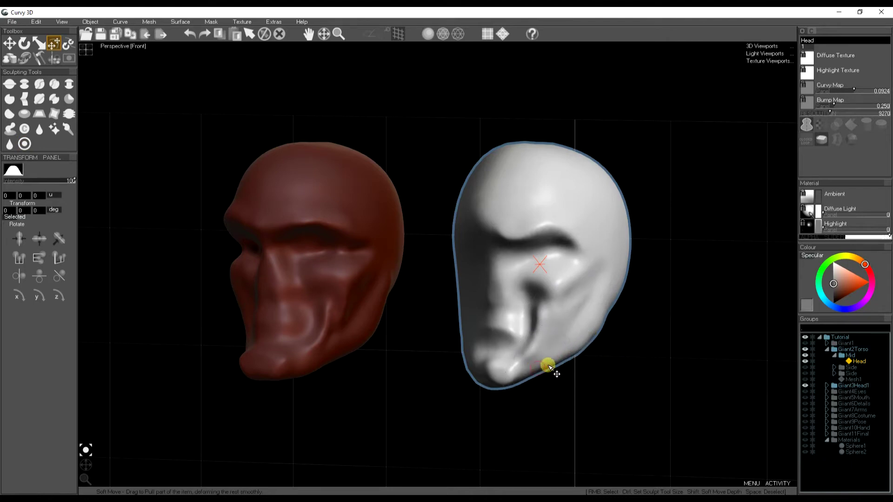
- Adjust the Head's mouth-to-chin profile and the side of its brow with Soft Move
drag(87, 464, 93, 465)
middle_drag(612, 402, 526, 392)
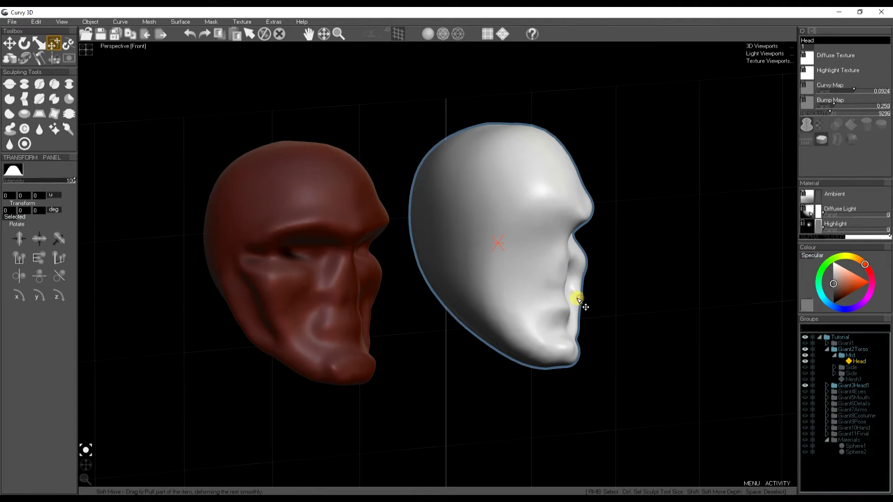
drag(582, 296, 579, 356)
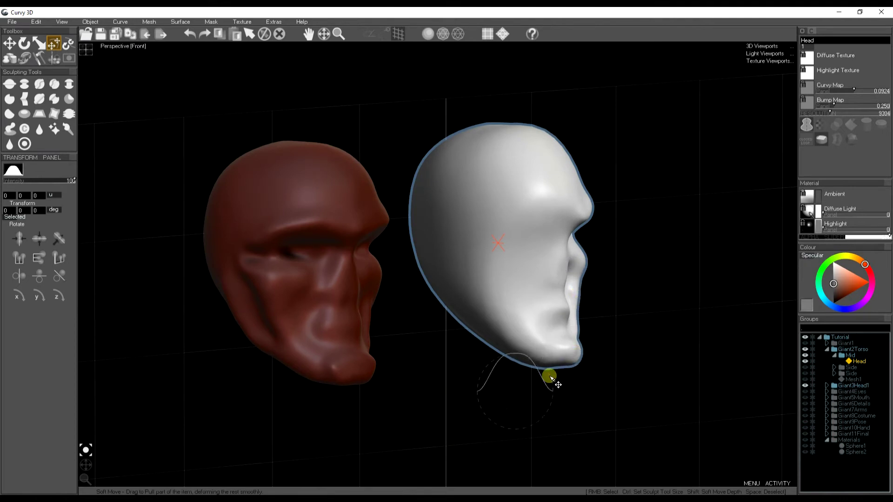
drag(566, 209, 566, 215)
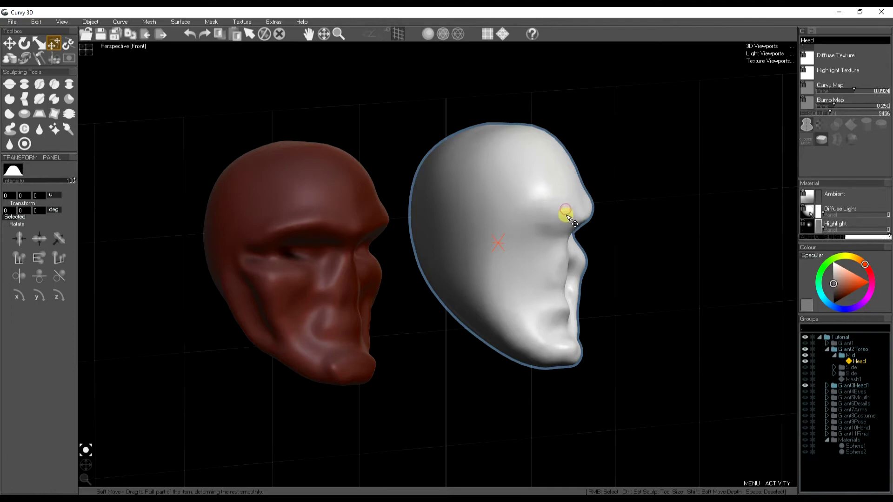
click(87, 466)
drag(90, 463, 90, 471)
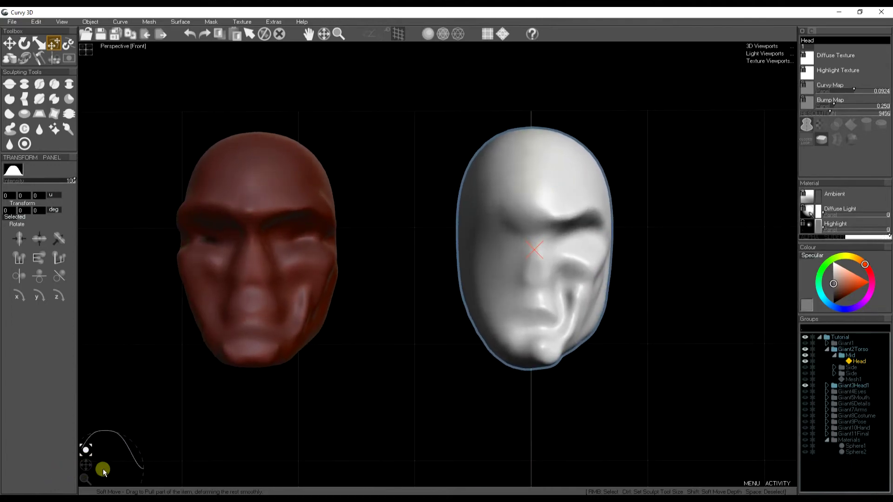
click(38, 59)
click(14, 220)
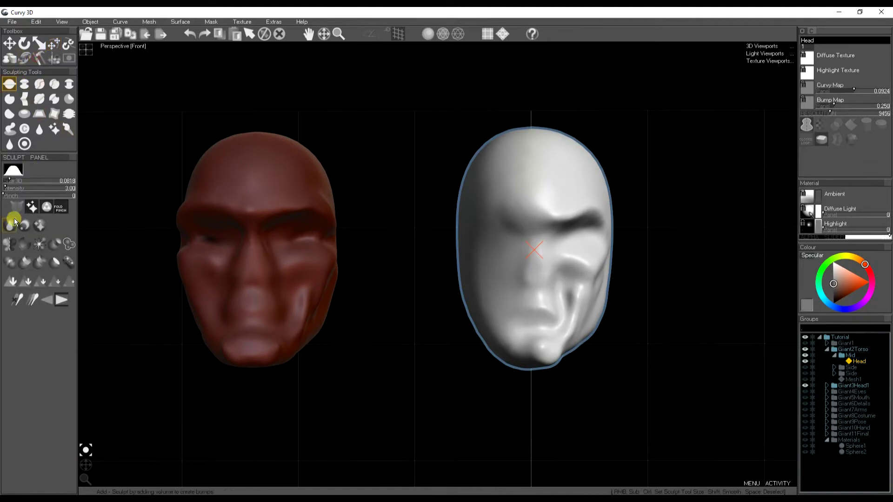
click(10, 244)
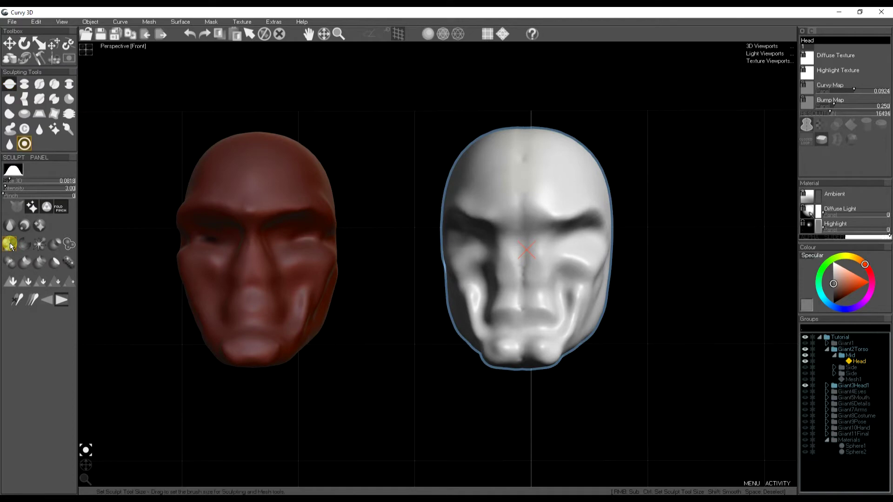
key(ctrl+z)
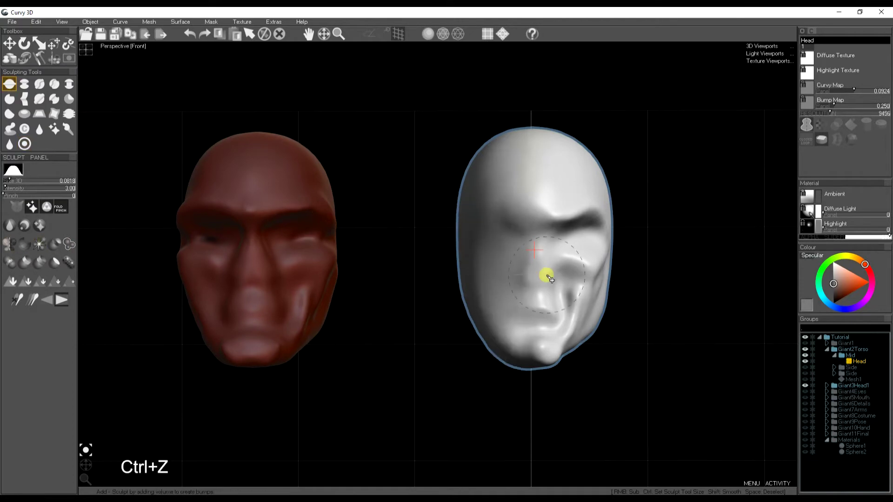
- Nudge the Head sideways onto the front view's vertical centre line and mirror its sculpted side onto the other half
key(e)
click(89, 50)
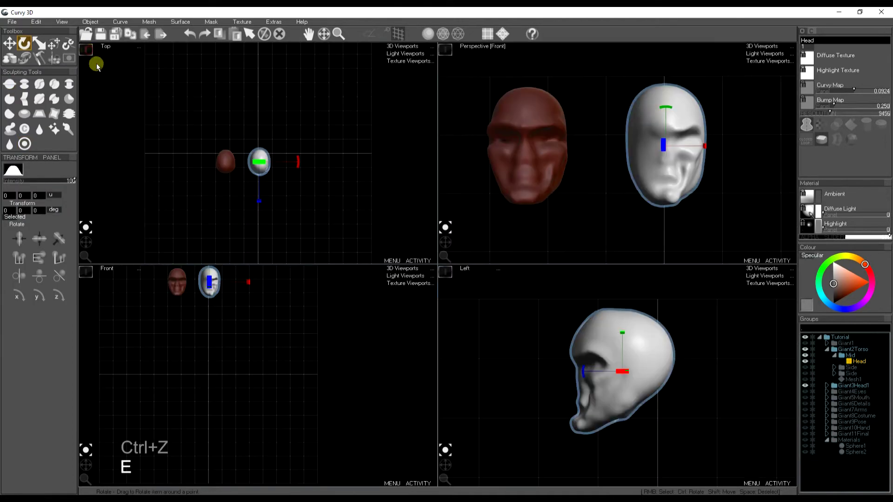
scroll(218, 305, up, 6)
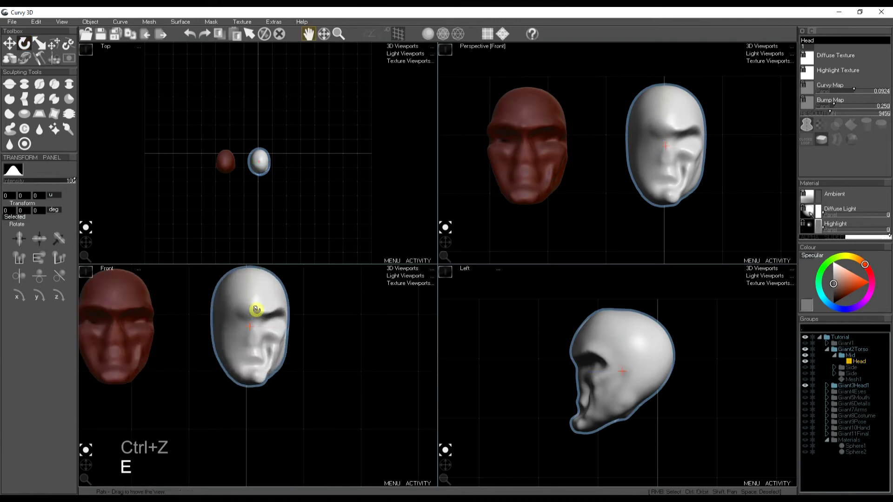
middle_drag(260, 309, 259, 353)
scroll(259, 354, up, 1)
key(w)
drag(304, 377, 300, 378)
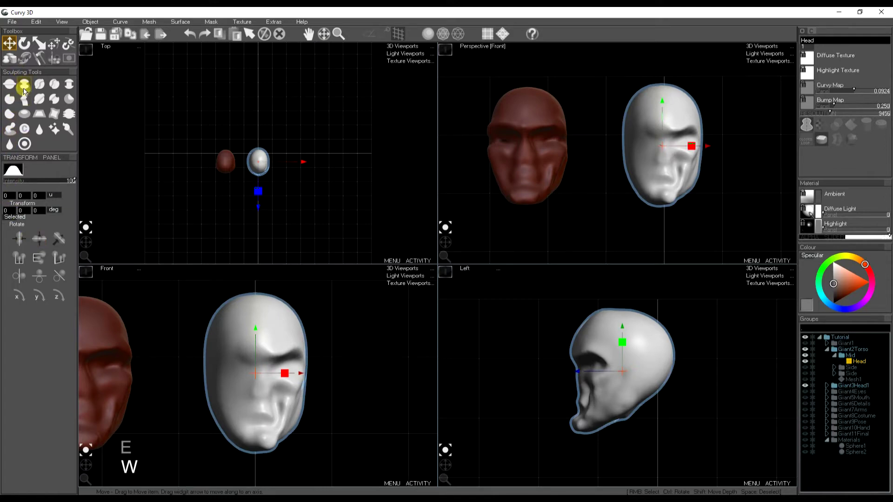
click(41, 58)
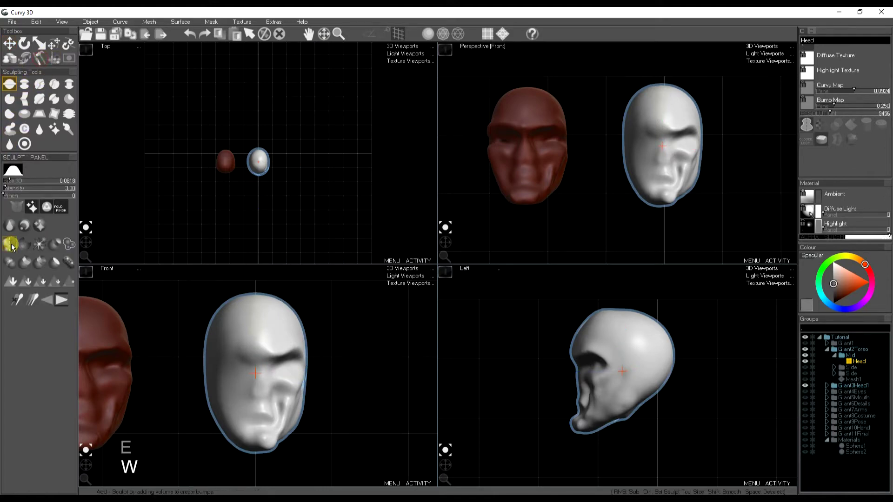
click(11, 245)
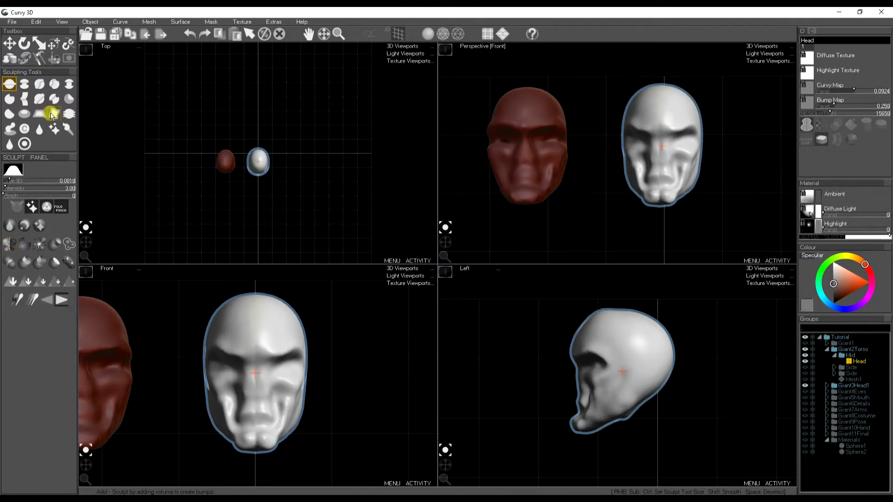
- Tighten the seam along the middle of the Head's face with Pinch at brush size 0.157, and deselect the Head
click(29, 100)
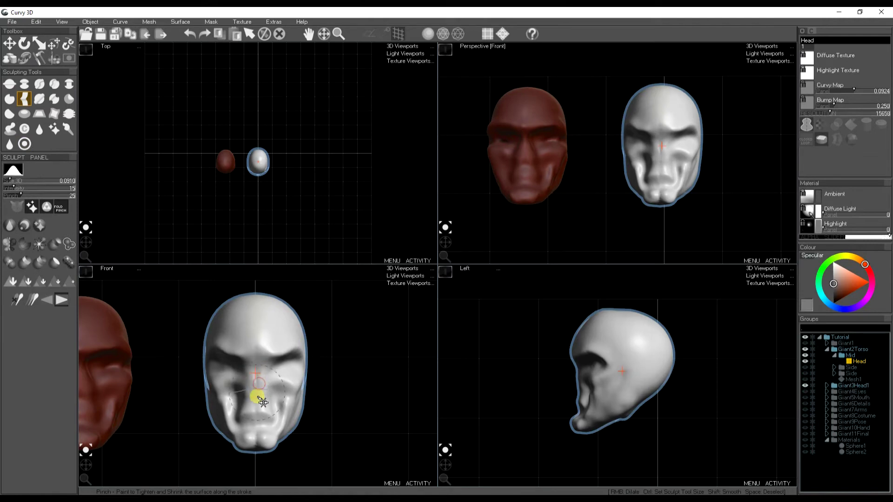
mouse_move(254, 356)
ctrl+mouse_down()
mouse_move(266, 375)
mouse_move(255, 357)
mouse_move(259, 423)
ctrl+mouse_up()
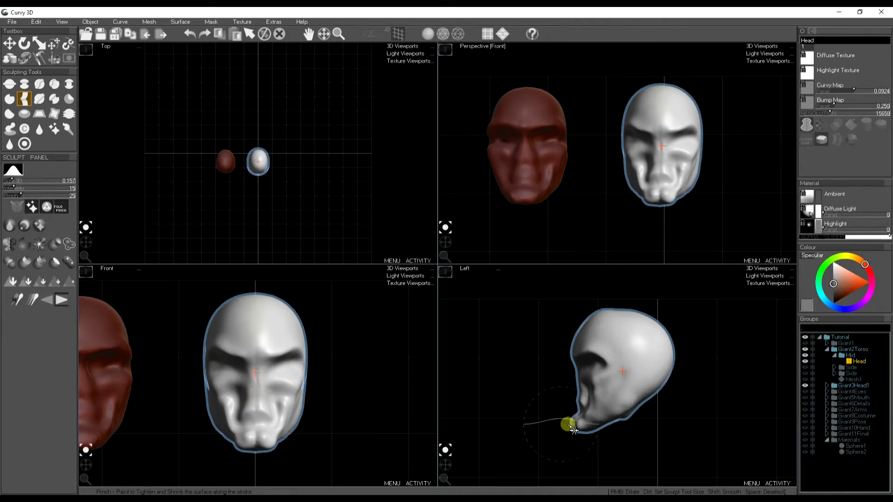
key(space)
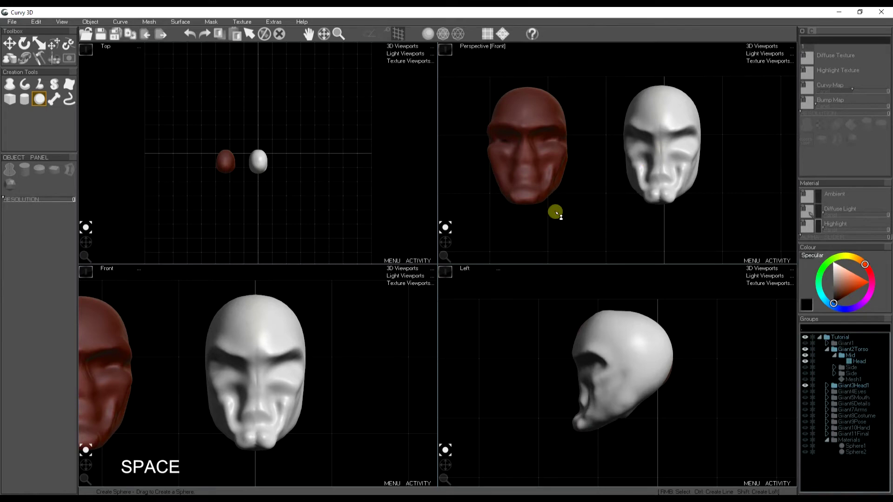
drag(448, 242, 447, 244)
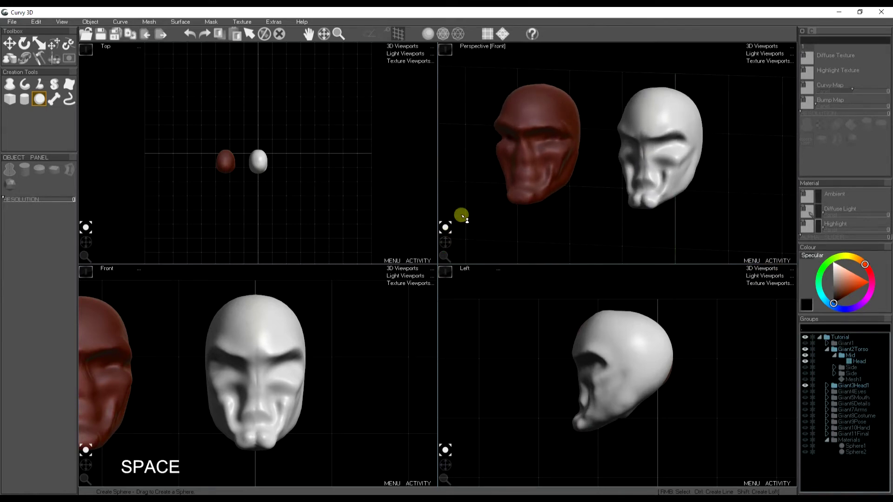
- Show the Giant3Head1 and Giant4Eyes heads side by side in a single Front view
click(829, 350)
click(827, 356)
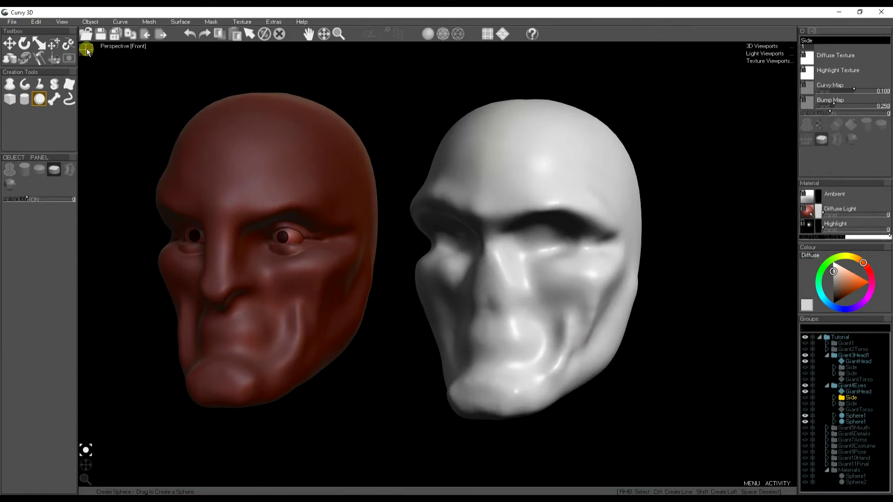
click(763, 46)
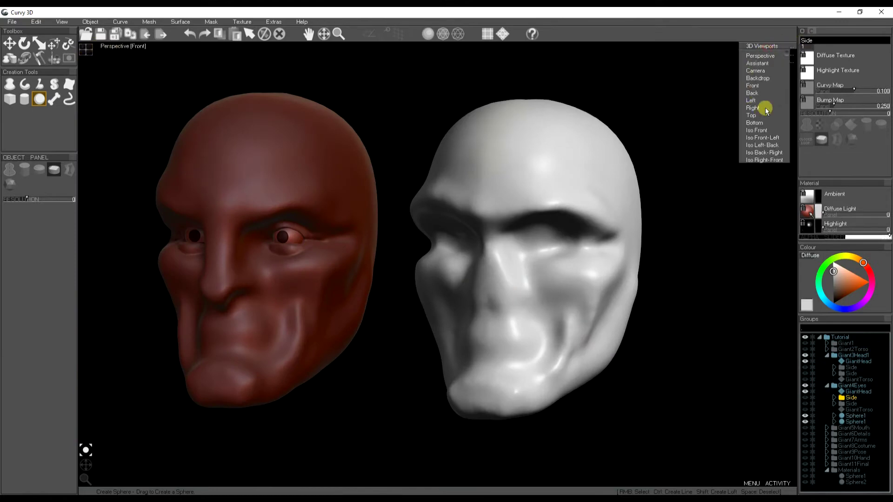
click(753, 85)
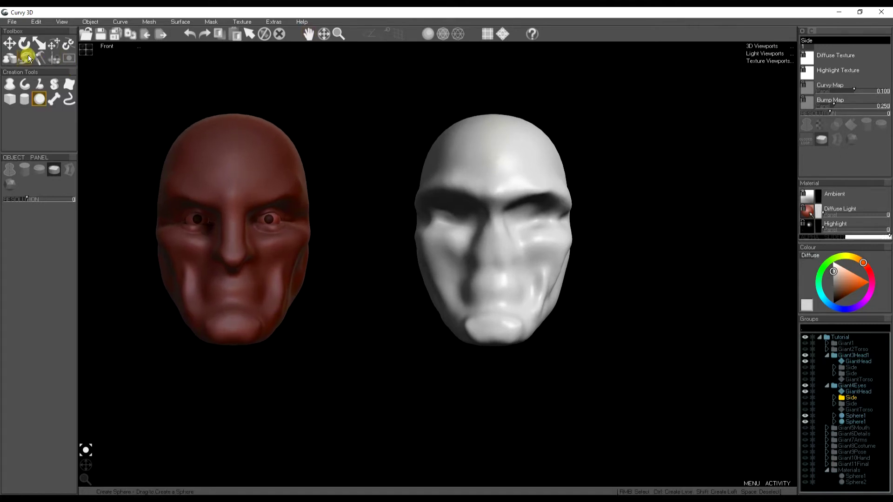
- Create a small sphere with a radius of about 0.03 in the empty space above and beside the white head
click(37, 99)
mouse_move(641, 112)
mouse_down()
mouse_move(653, 132)
mouse_move(637, 116)
mouse_up()
key(w)
key(e)
key(r)
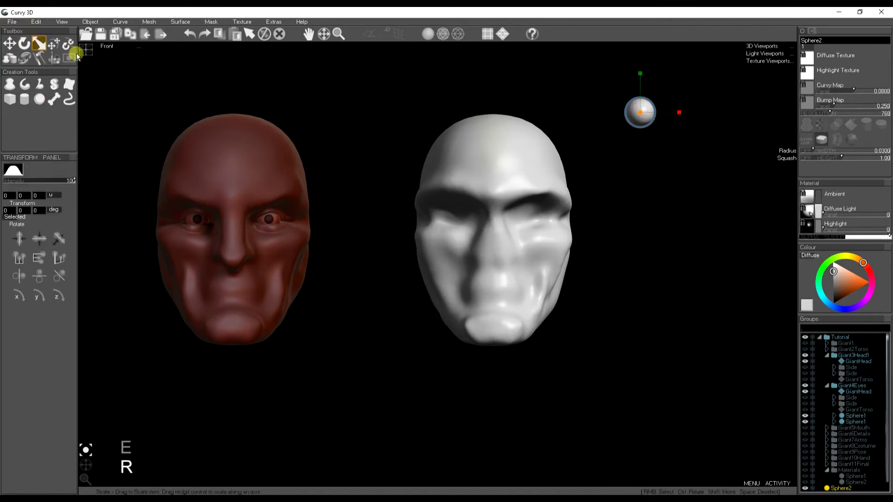
- Array the sphere into a vertical column of touching copies with a count of 9, and bake the action
click(36, 22)
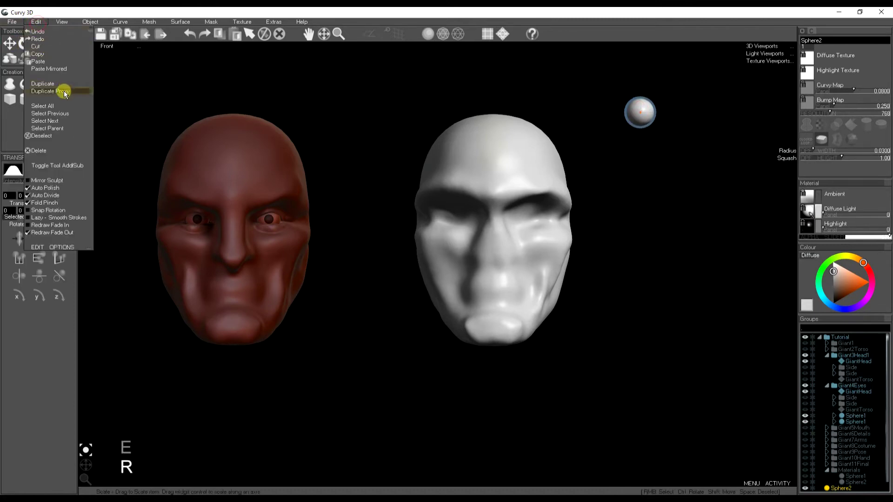
click(64, 91)
click(100, 116)
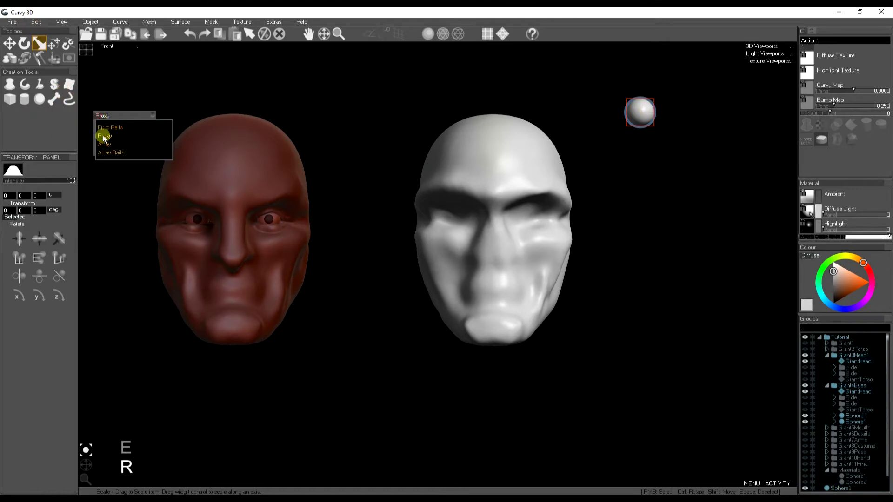
click(97, 161)
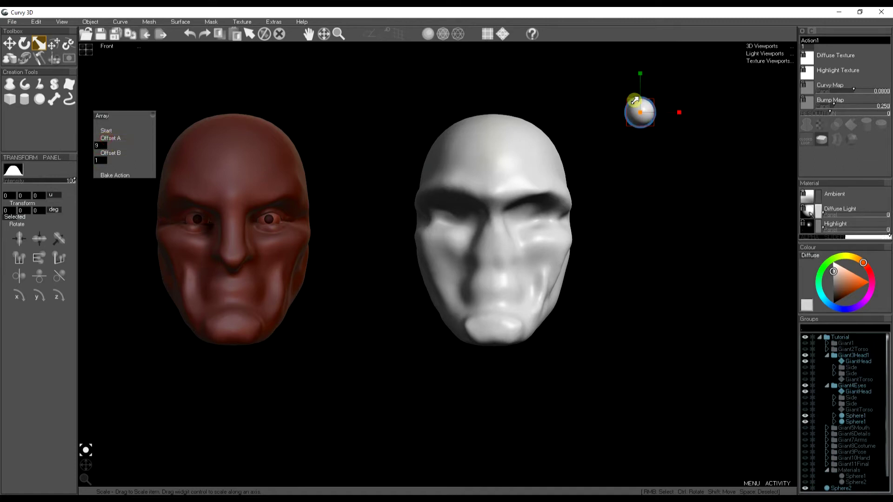
key(w)
drag(641, 76, 642, 95)
click(105, 175)
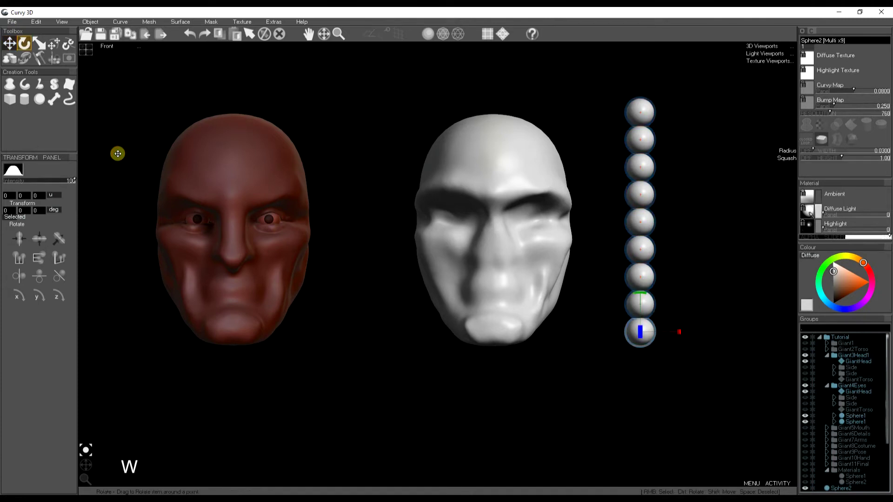
- Group the nine copied spheres and scale them down slightly, and delete the larger original sphere above the column
key(ctrl+g)
key(r)
drag(642, 224, 626, 243)
click(647, 114)
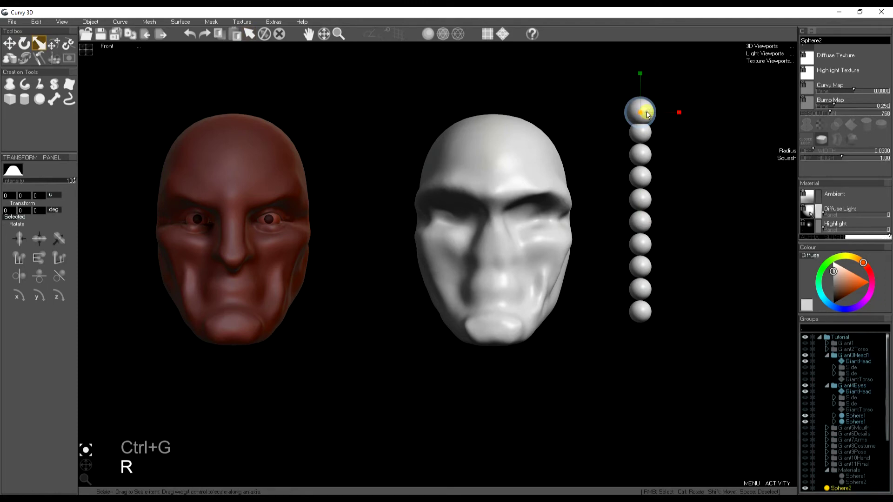
key(Delete)
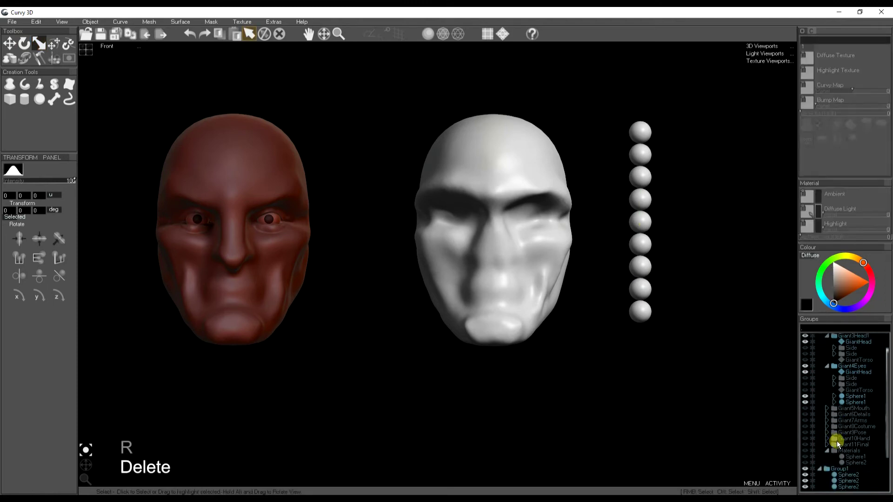
- Turn on the grid and move the sphere group onto the middle of the white head
click(837, 456)
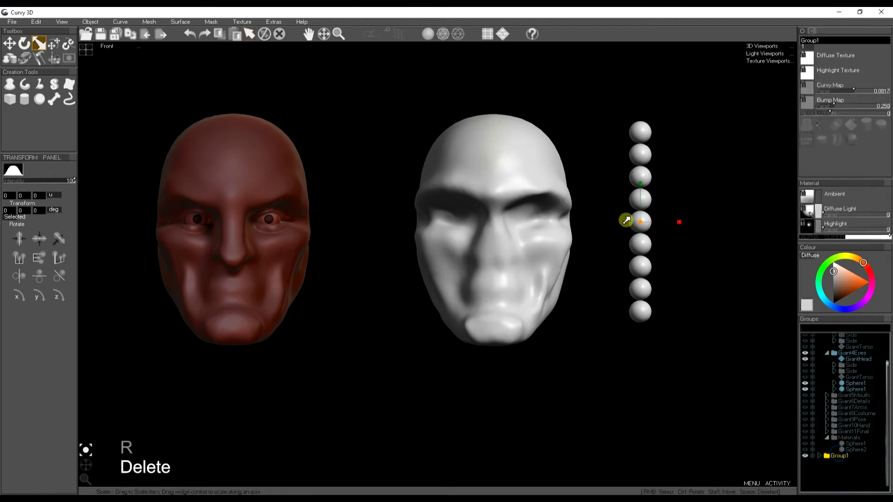
key(w)
drag(642, 222, 370, 237)
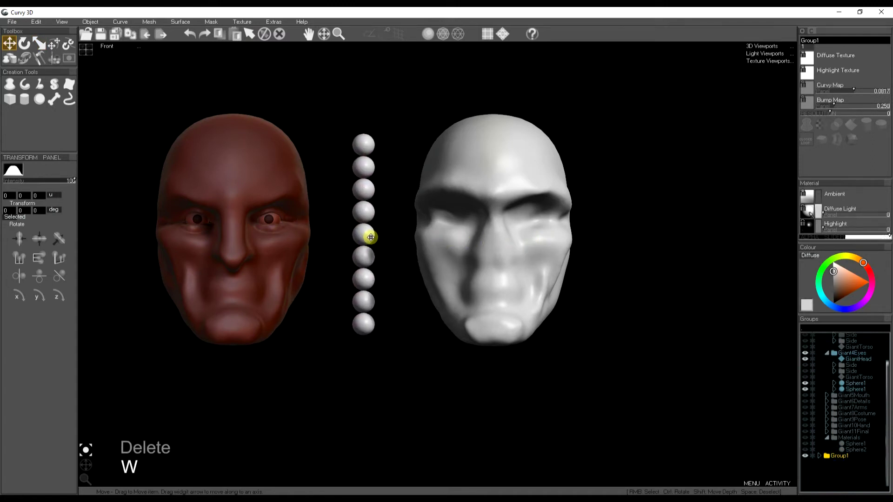
click(398, 34)
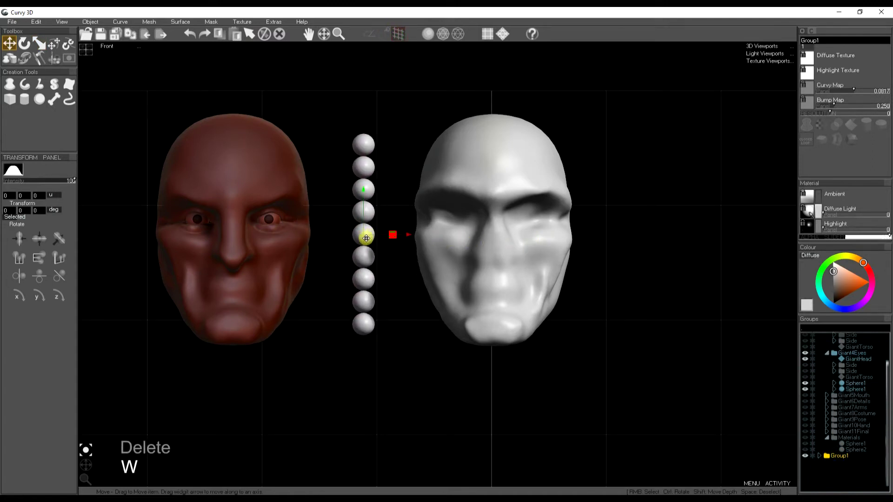
drag(368, 241, 510, 238)
- Scale the sphere column to match the head's height and move it between the two heads, leaving it deselected
key(r)
key(w)
key(r)
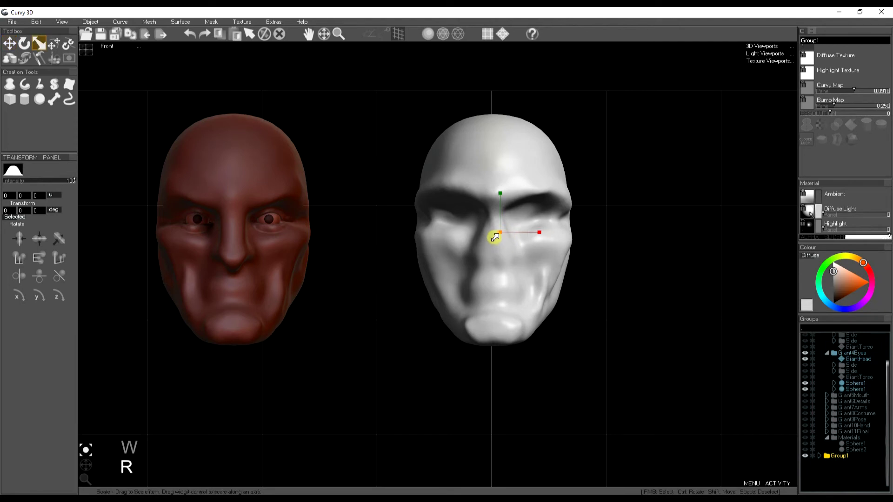
drag(511, 232, 509, 231)
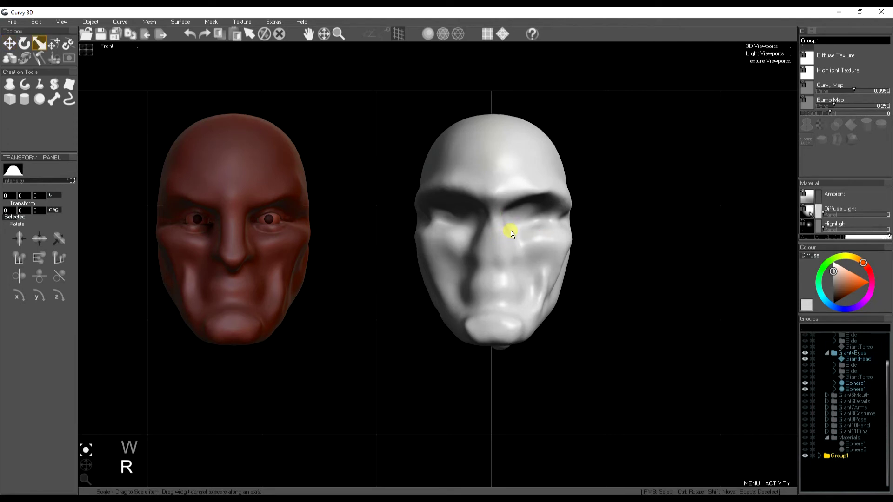
key(w)
key(r)
key(w)
drag(543, 232, 413, 236)
key(space)
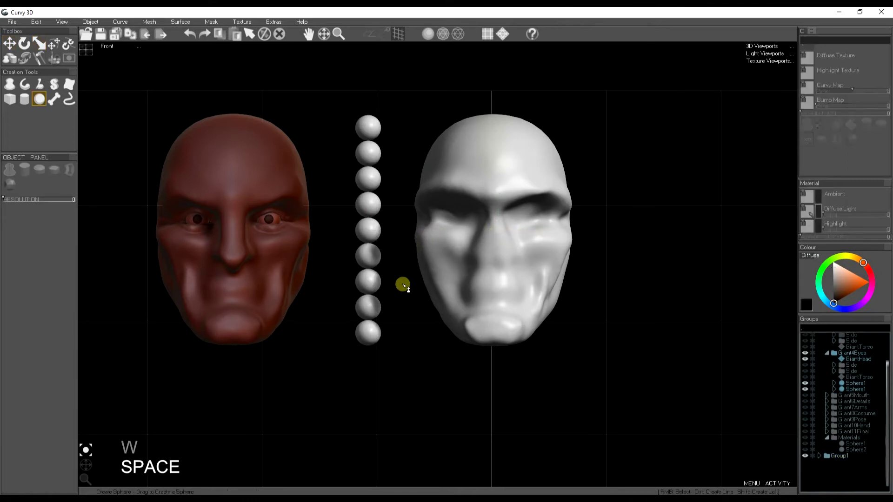
- Take the last sphere out of Group1 to the root of the object list, and select the remaining group
right_click(369, 128)
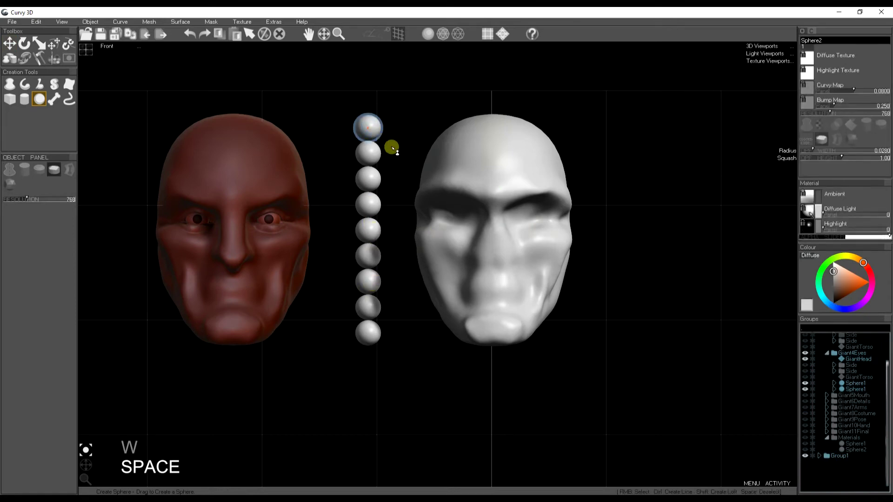
click(821, 458)
scroll(837, 452, down, 4)
click(848, 439)
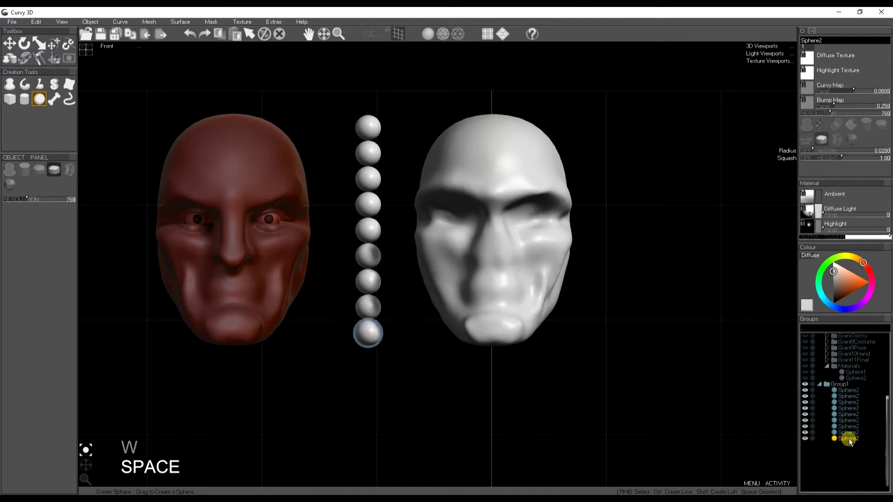
click(836, 391)
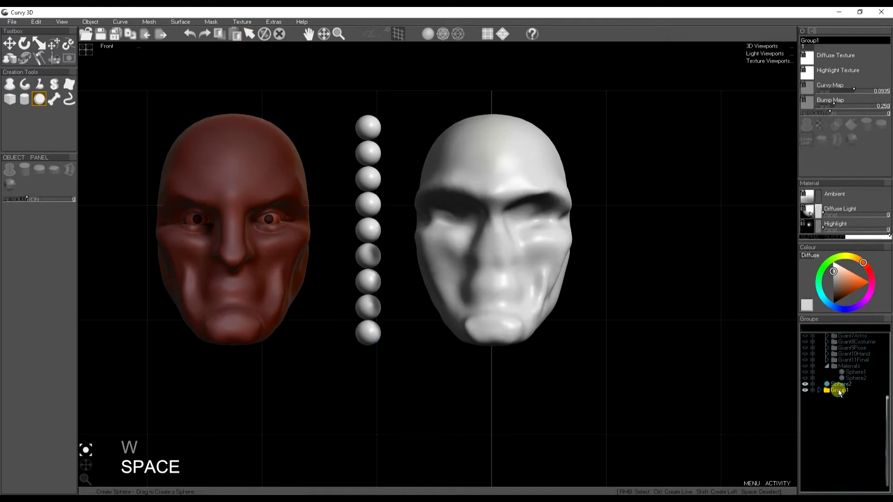
- Delete the remaining sphere group, then move the leftover sphere into the white head's eye socket to the right of the nose
key(Delete)
click(840, 384)
key(w)
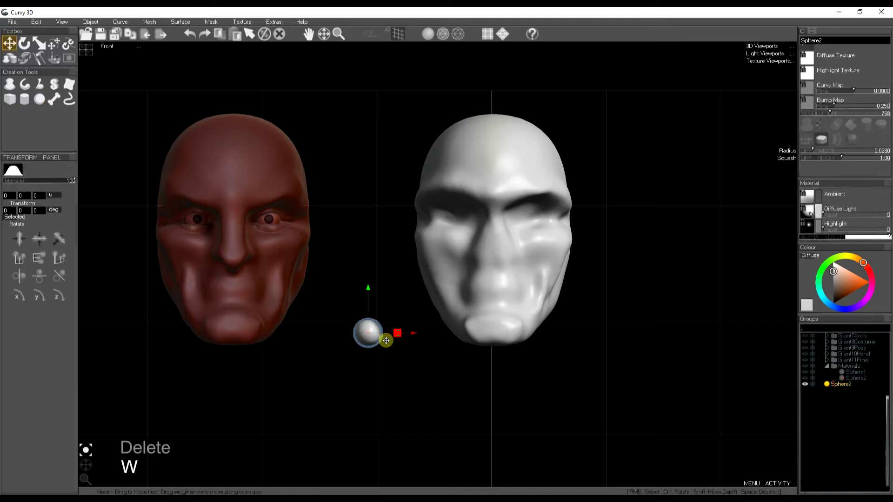
drag(391, 329, 651, 265)
drag(542, 277, 570, 286)
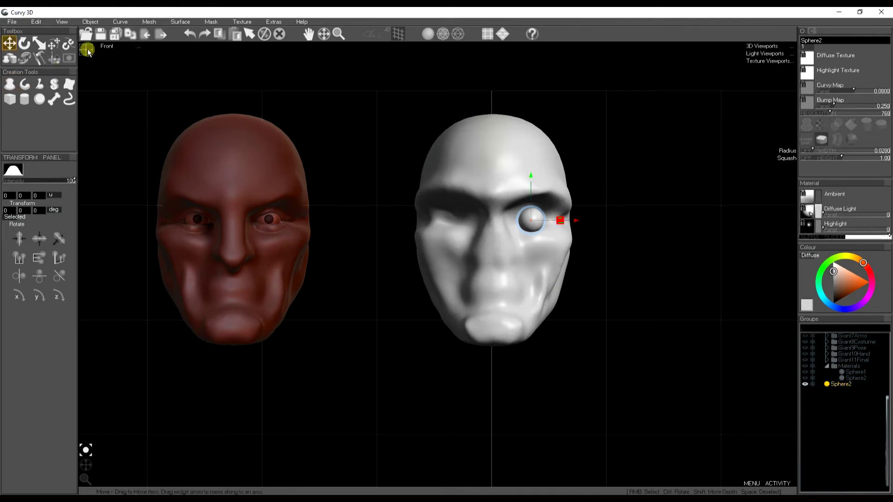
- Show the scene in perspective and paste a mirrored copy of the eye sphere into the opposite socket
click(763, 47)
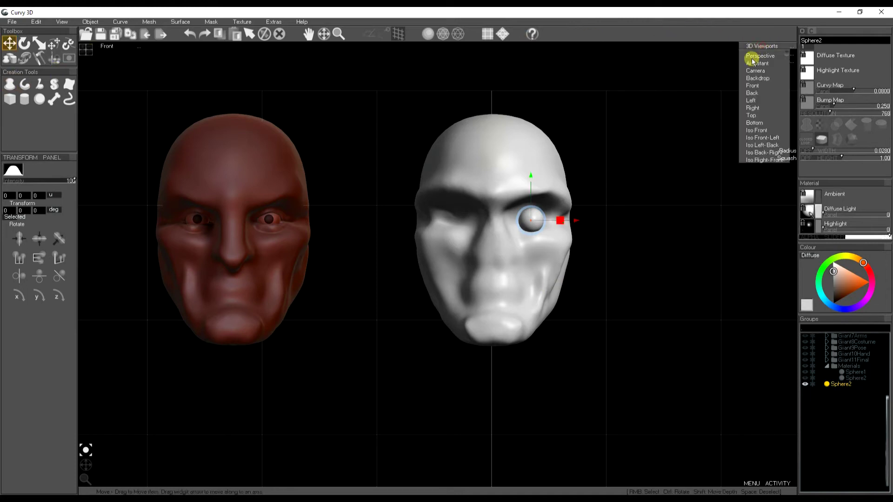
click(759, 57)
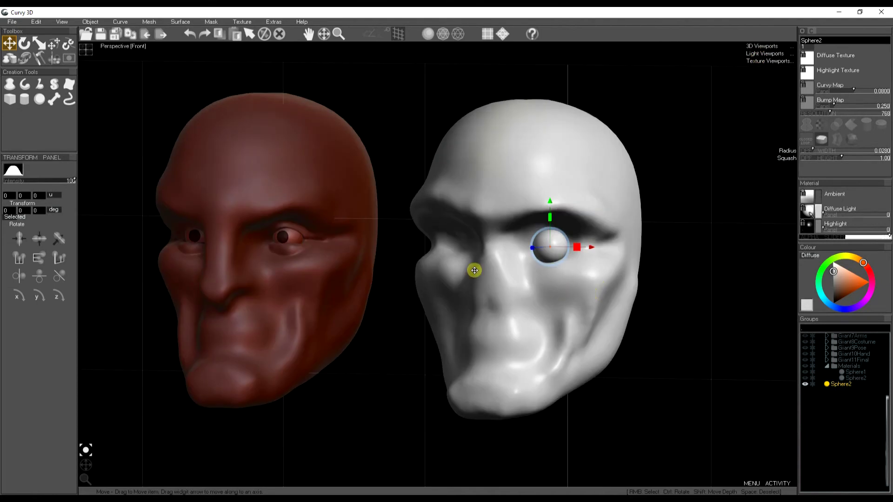
key(ctrl+c)
click(47, 23)
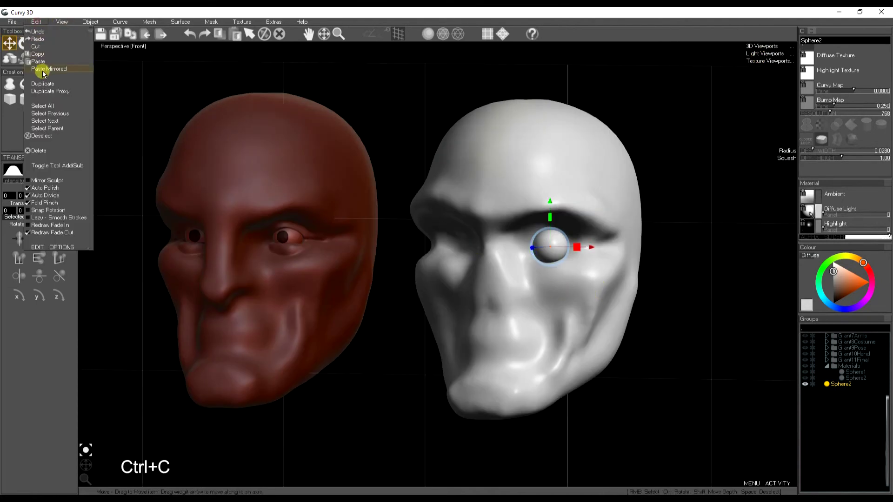
click(52, 68)
key(space)
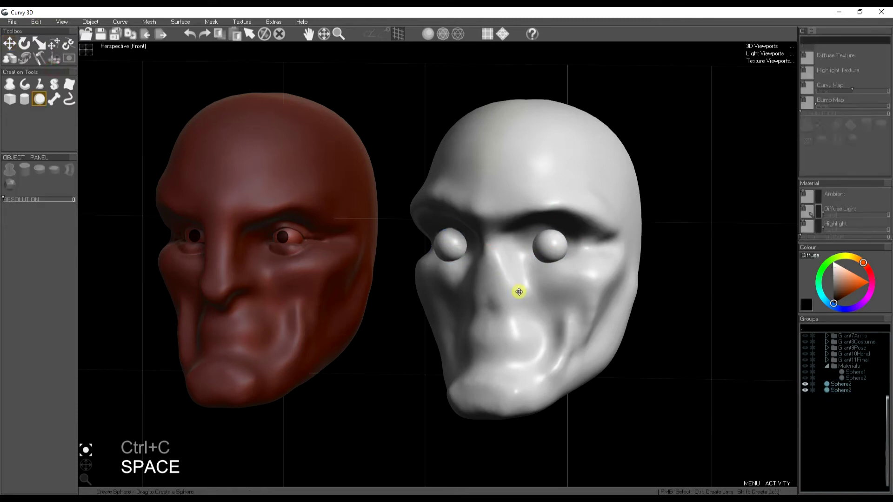
- Select both eye spheres and move them slightly deeper into the sockets, leaving them deselected
click(846, 384)
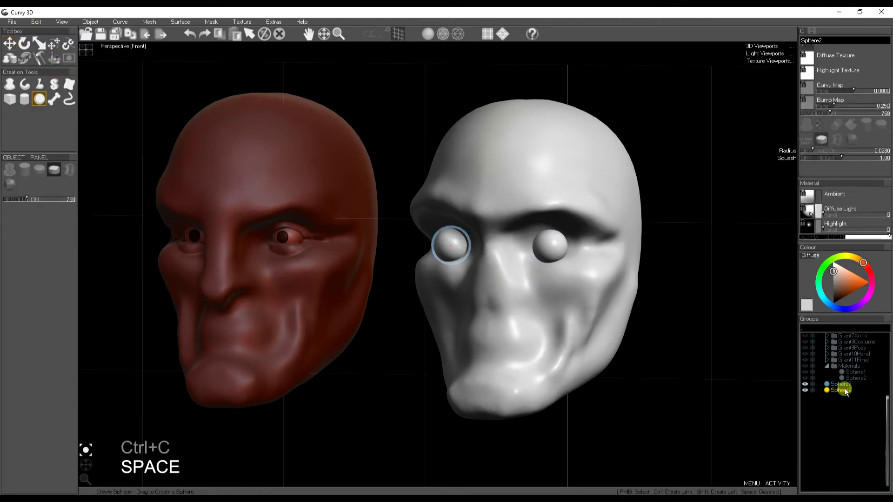
click(555, 271)
key(e)
key(r)
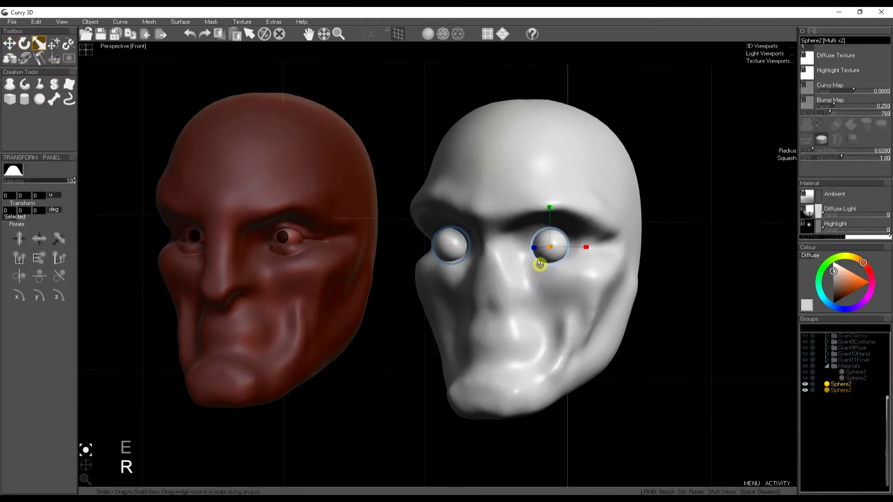
key(w)
drag(534, 253, 539, 250)
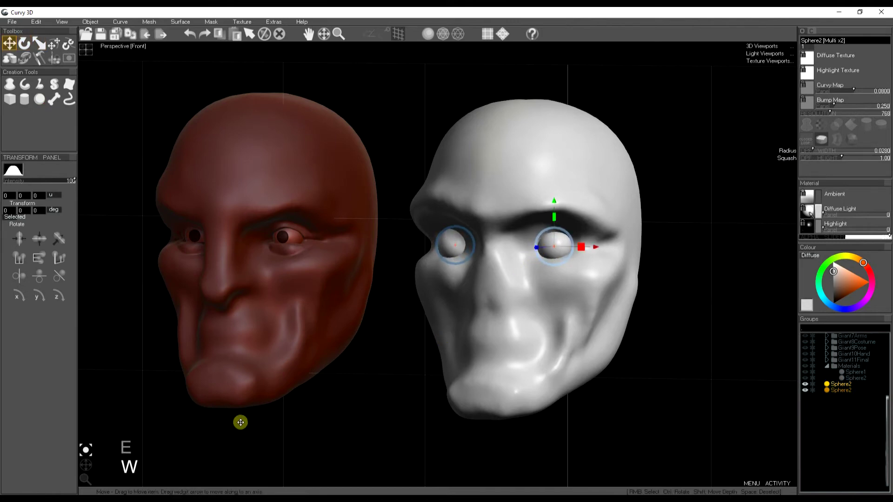
click(86, 465)
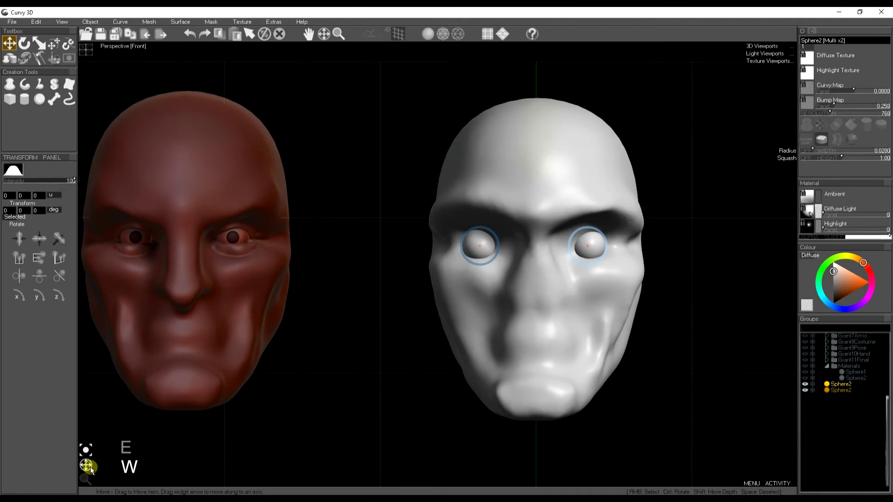
key(space)
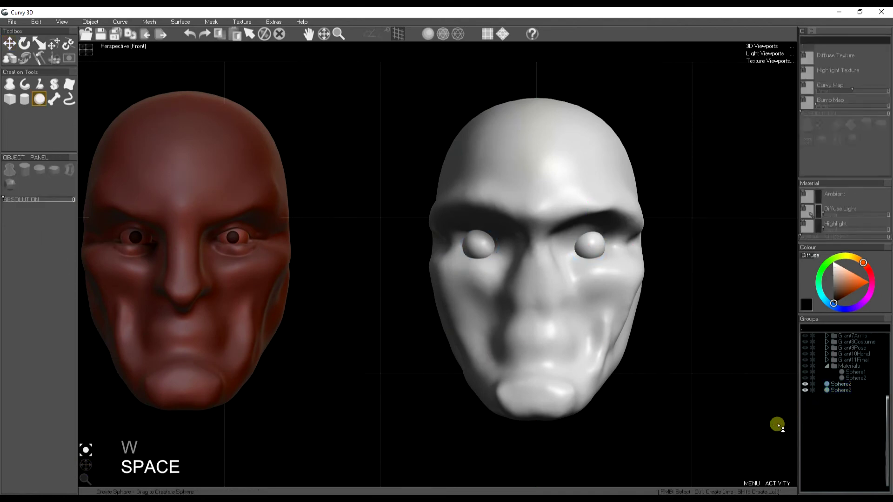
- Dig around one eye of GiantHead with Sub and build up its eyelids with Add, at size 0.0151 and intensity 25
scroll(851, 387, up, 4)
right_click(618, 315)
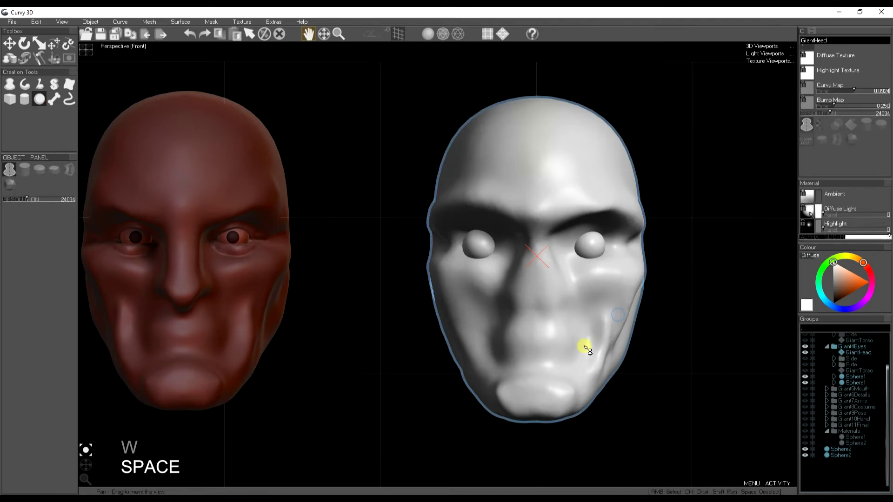
middle_drag(586, 346, 580, 348)
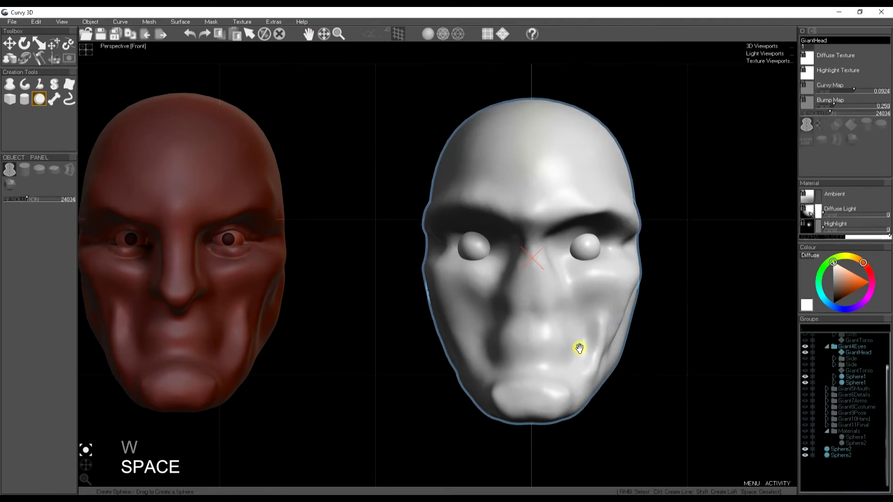
click(25, 59)
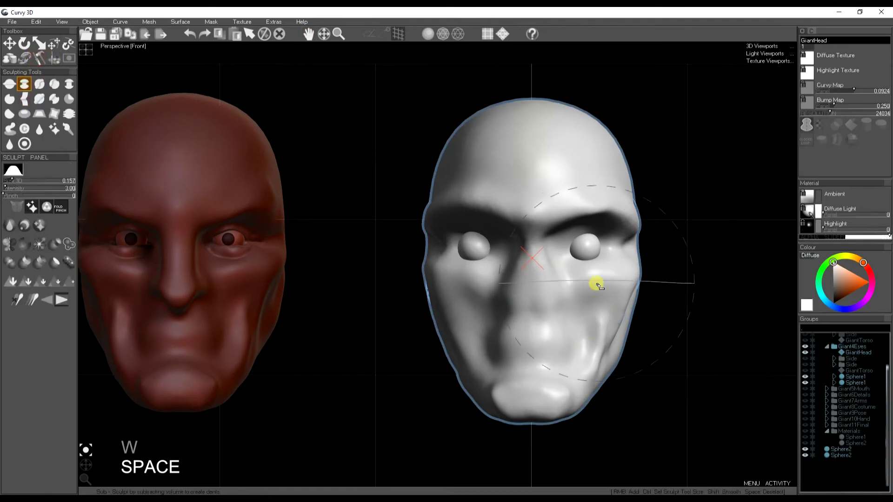
ctrl+drag(575, 259, 575, 259)
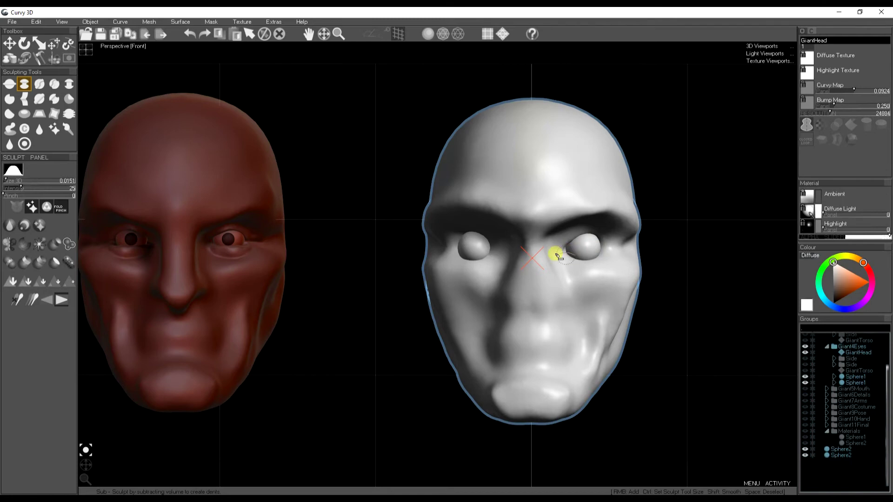
click(9, 84)
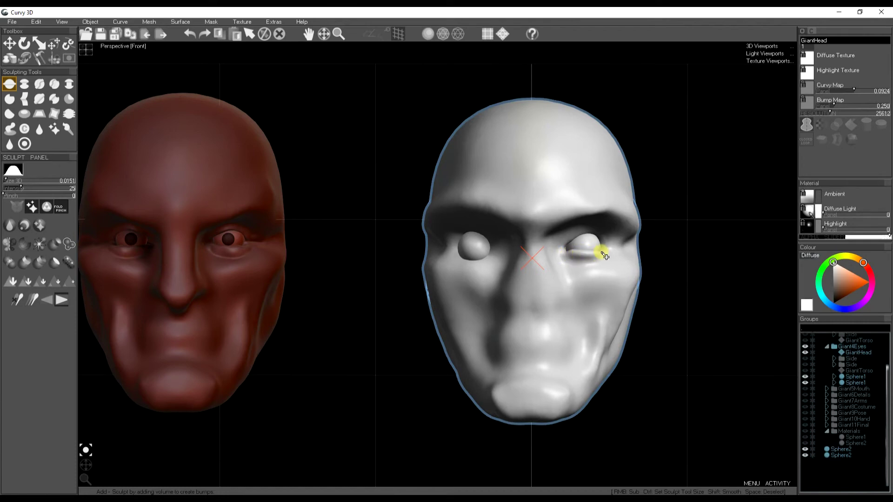
mouse_move(596, 244)
mouse_down()
mouse_move(567, 239)
mouse_move(584, 239)
mouse_move(563, 247)
mouse_up()
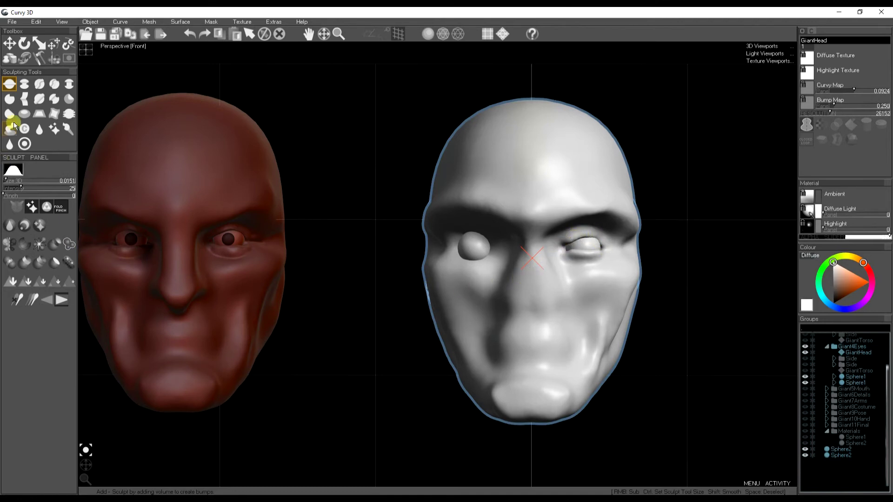
- Set the sculpt intensity to 14 and pinch to 21, and try carving a crease around the eye with Sub
click(23, 85)
mouse_move(19, 196)
mouse_down()
mouse_move(27, 195)
mouse_move(13, 188)
mouse_up()
ctrl+drag(588, 247, 593, 248)
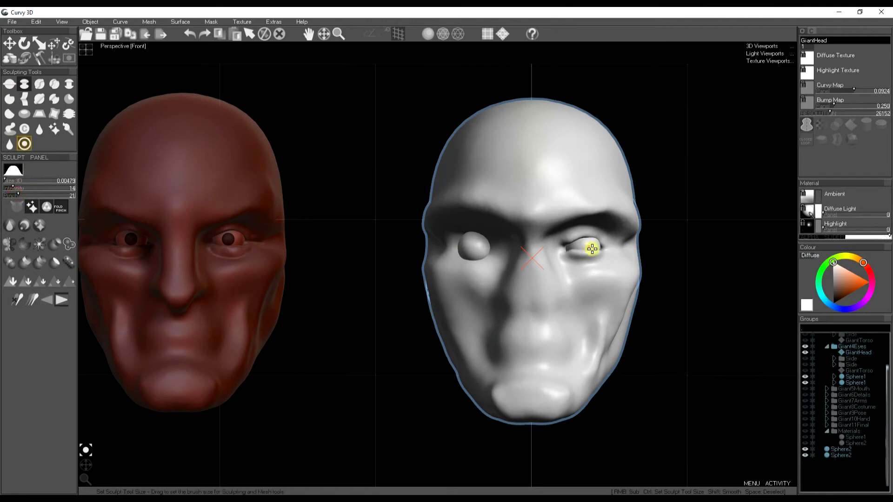
drag(582, 232, 608, 245)
key(ctrl+z)
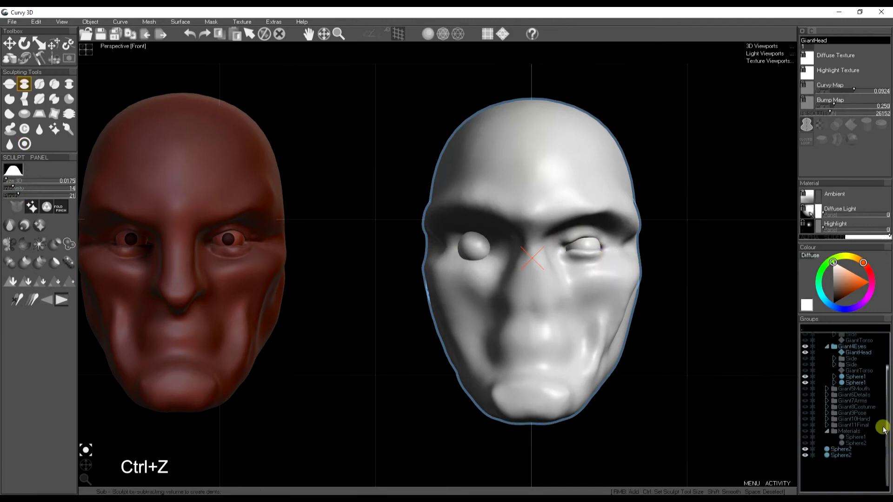
scroll(865, 414, up, 3)
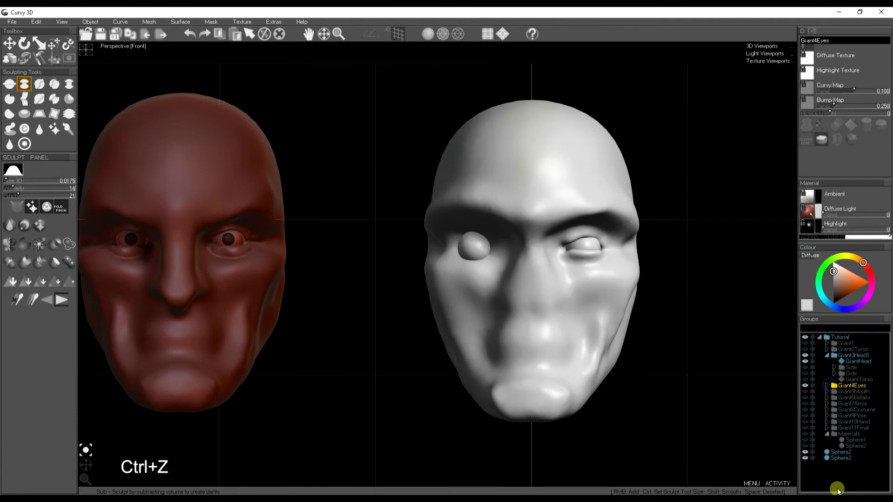
click(850, 477)
click(603, 332)
key(ctrl)
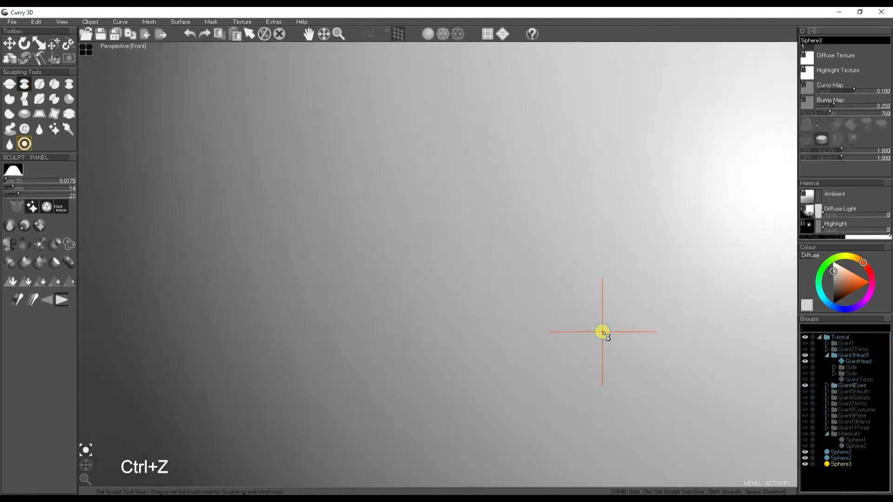
key(ctrl+z)
- Reselect GiantHead and refine the edges of the upper and lower eyelids using Add at size 0.00631, intensity 12 and pinch 21
click(9, 43)
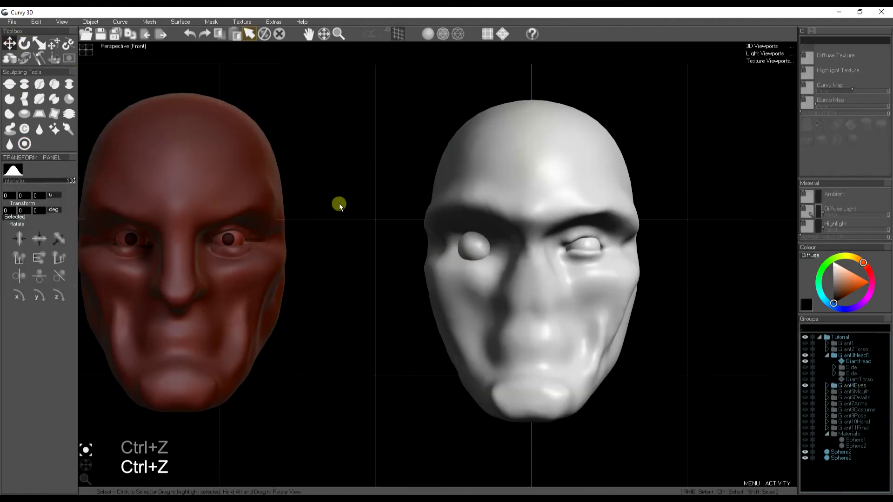
right_click(607, 322)
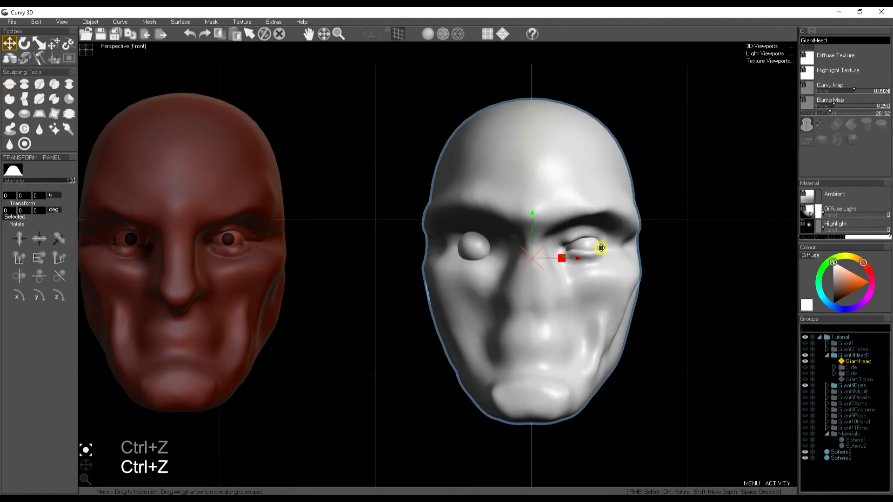
scroll(596, 254, up, 6)
scroll(577, 232, up, 4)
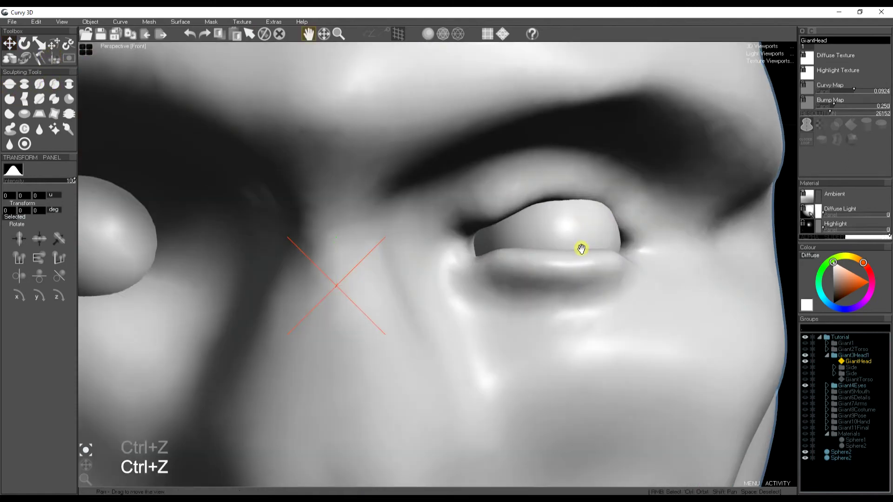
click(10, 84)
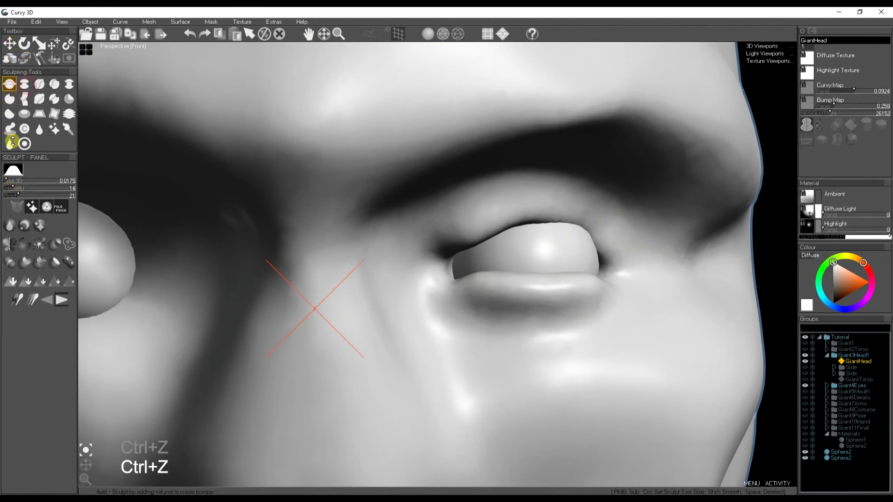
click(11, 190)
key(ctrl)
mouse_move(442, 256)
ctrl+mouse_down()
mouse_move(447, 265)
mouse_move(431, 255)
mouse_move(523, 220)
mouse_move(564, 221)
mouse_move(602, 239)
mouse_move(612, 269)
mouse_move(592, 228)
mouse_move(547, 213)
mouse_move(488, 236)
mouse_move(462, 289)
mouse_move(523, 277)
mouse_move(591, 285)
mouse_move(612, 275)
mouse_move(563, 285)
mouse_move(482, 278)
mouse_move(450, 293)
ctrl+mouse_up()
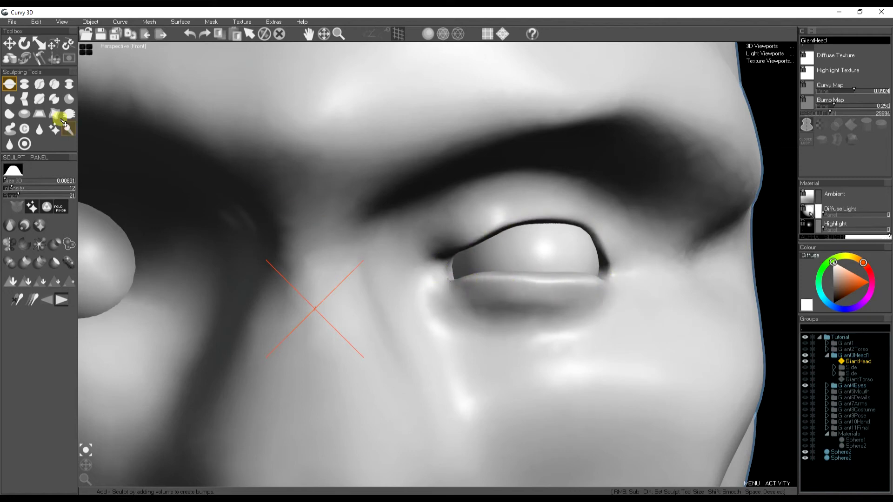
- Carve fine creases above the upper eyelid and below the lower one, and mirror the sculpted eye to the other side of the head
mouse_move(444, 236)
mouse_down()
mouse_move(432, 241)
mouse_move(510, 204)
mouse_move(568, 200)
mouse_move(628, 243)
mouse_move(577, 205)
mouse_move(510, 202)
mouse_move(448, 231)
mouse_up()
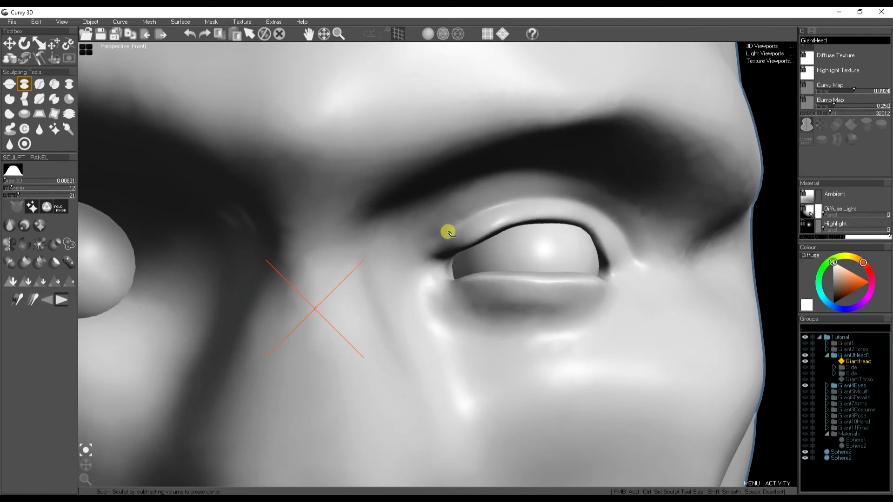
mouse_move(464, 312)
mouse_down()
mouse_move(572, 323)
mouse_move(605, 303)
mouse_move(497, 323)
mouse_move(443, 294)
mouse_up()
scroll(505, 289, down, 10)
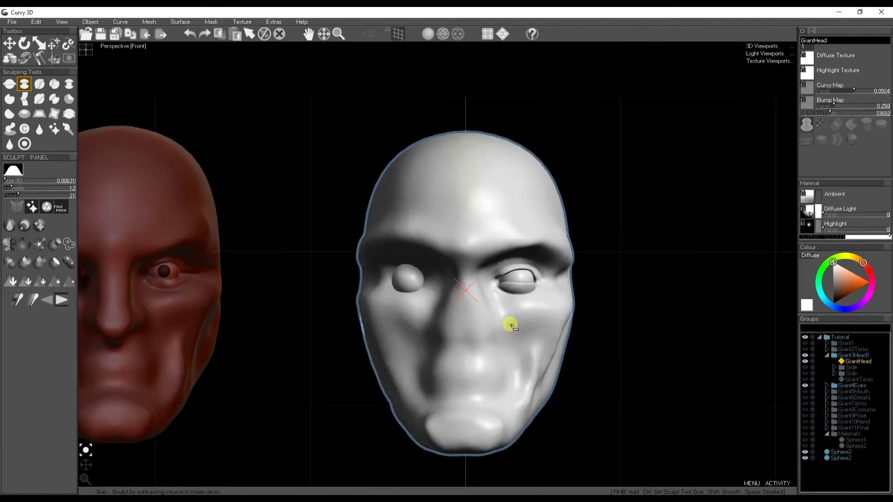
middle_drag(512, 326, 535, 305)
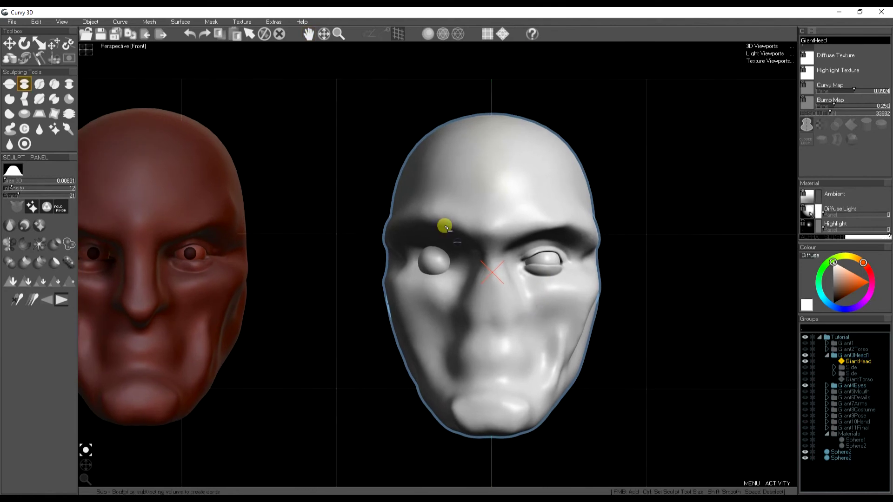
click(8, 245)
middle_drag(526, 329, 570, 316)
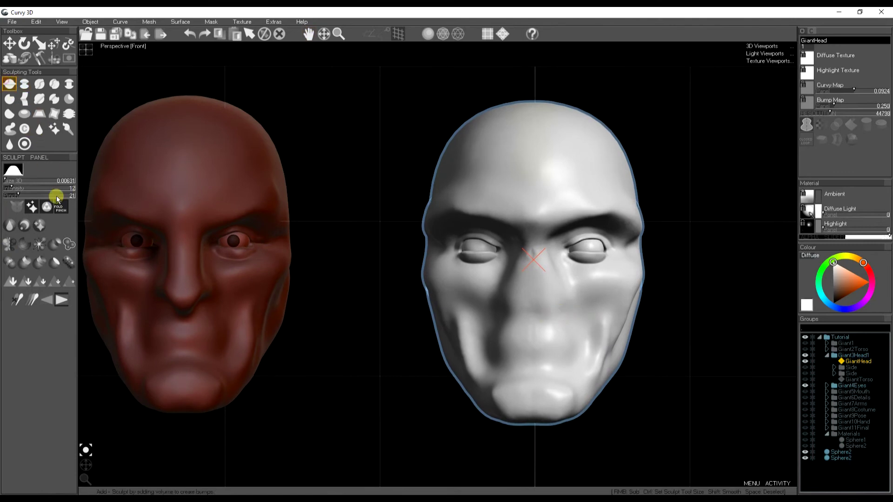
- Build up the nose bridge and tip along the face's centre with Add at size 0.0239, intensity 12 and pinch 0
ctrl+drag(540, 281, 548, 289)
mouse_move(529, 244)
mouse_down()
mouse_move(532, 305)
mouse_move(517, 296)
mouse_move(551, 300)
mouse_move(535, 303)
mouse_move(535, 256)
mouse_move(559, 294)
mouse_move(523, 288)
mouse_move(535, 241)
mouse_move(539, 250)
mouse_move(523, 245)
mouse_move(522, 303)
mouse_move(526, 291)
mouse_move(535, 301)
mouse_move(524, 296)
mouse_move(560, 294)
mouse_move(510, 283)
mouse_move(530, 320)
mouse_up()
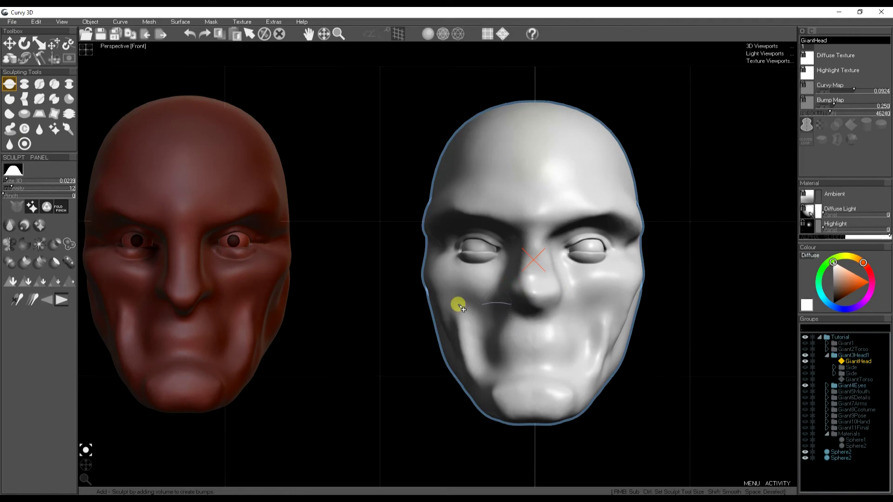
- Carve a nostril into the underside of the nose with Sub at size 0.0111, and mirror it to the other side
drag(85, 451, 89, 437)
ctrl+drag(533, 268, 537, 261)
right_drag(558, 246, 554, 245)
ctrl+drag(555, 245, 552, 241)
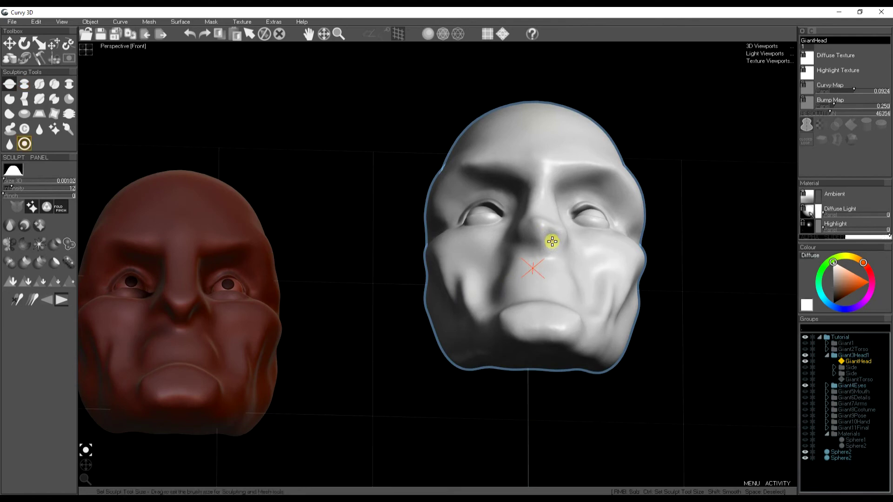
right_drag(554, 245, 551, 237)
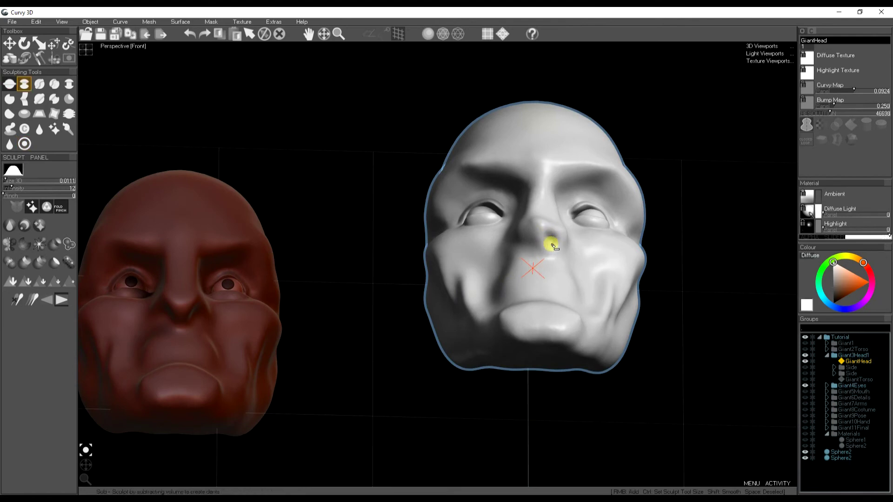
right_drag(554, 241, 552, 238)
click(8, 245)
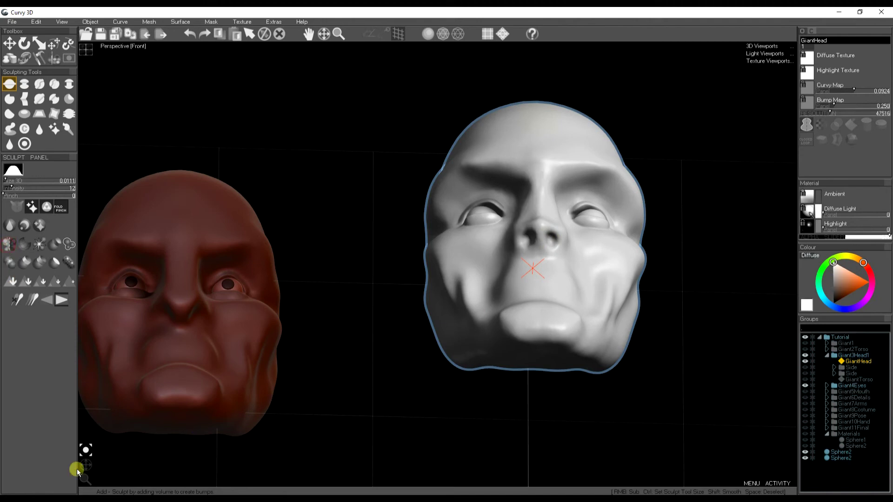
drag(87, 465, 67, 490)
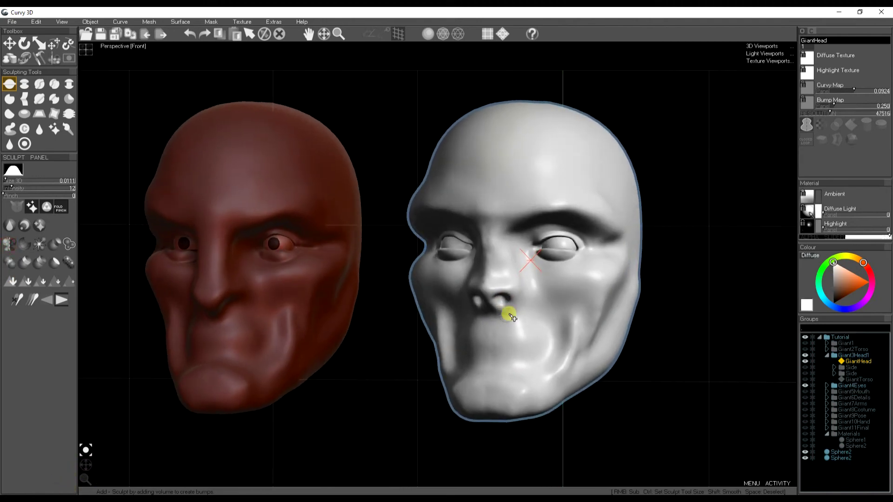
- Round out the nostrils with Inflate at size 0.0300 and intensity 12, and reshape the nostril wing with Soft Move
scroll(511, 306, up, 3)
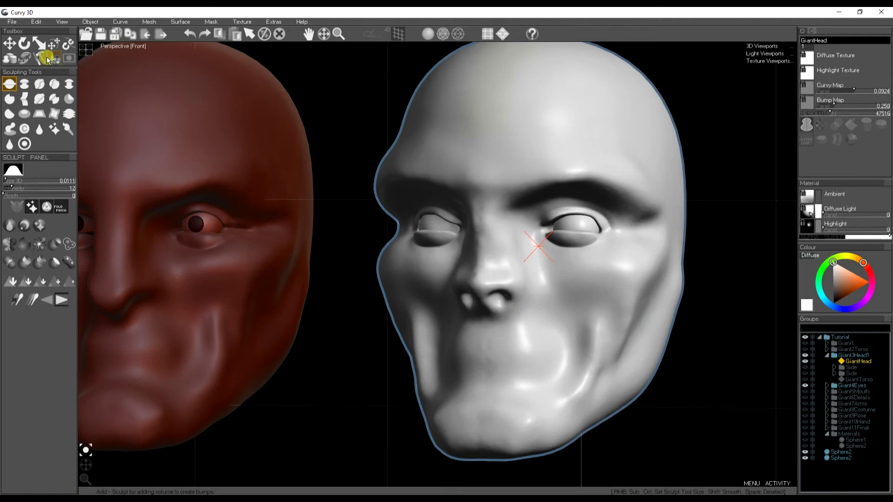
click(44, 99)
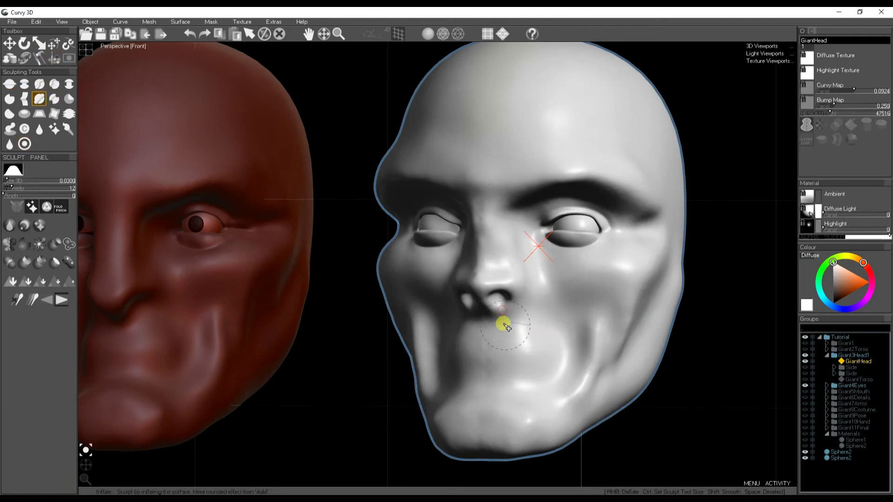
mouse_move(492, 312)
mouse_down()
mouse_move(477, 305)
mouse_move(482, 283)
mouse_move(474, 282)
mouse_move(503, 285)
mouse_move(466, 283)
mouse_move(472, 301)
mouse_up()
click(54, 44)
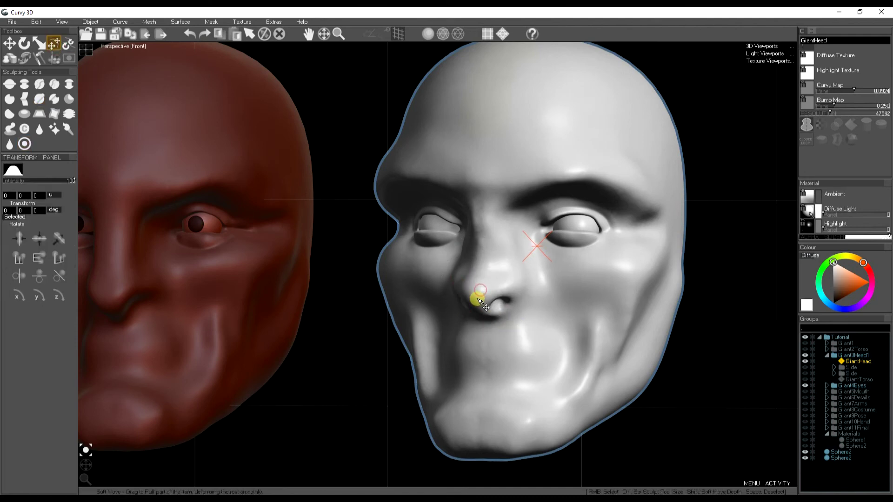
drag(480, 296, 522, 292)
- Carve a sharp crease around the nostril wing with Sub at size 0.0163, intensity 12 and pinch 26
click(25, 83)
click(16, 205)
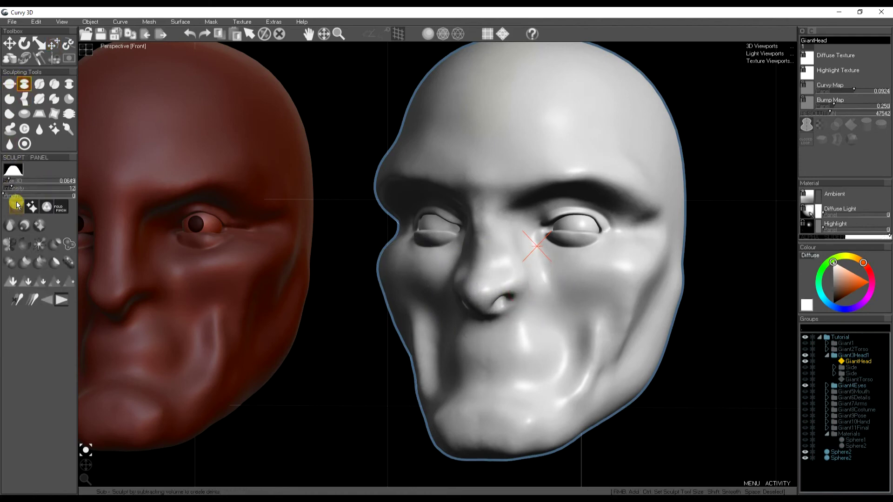
click(13, 171)
key(ctrl)
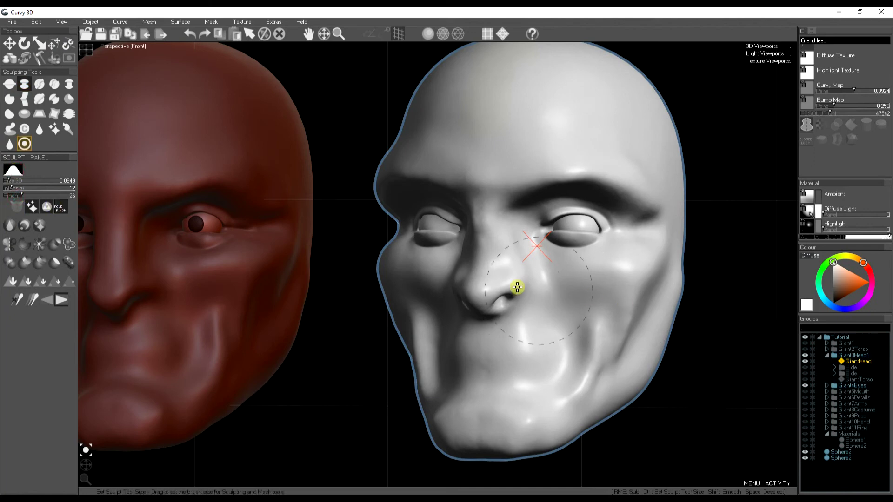
mouse_move(516, 293)
ctrl+mouse_down()
mouse_move(508, 278)
mouse_move(521, 301)
ctrl+mouse_up()
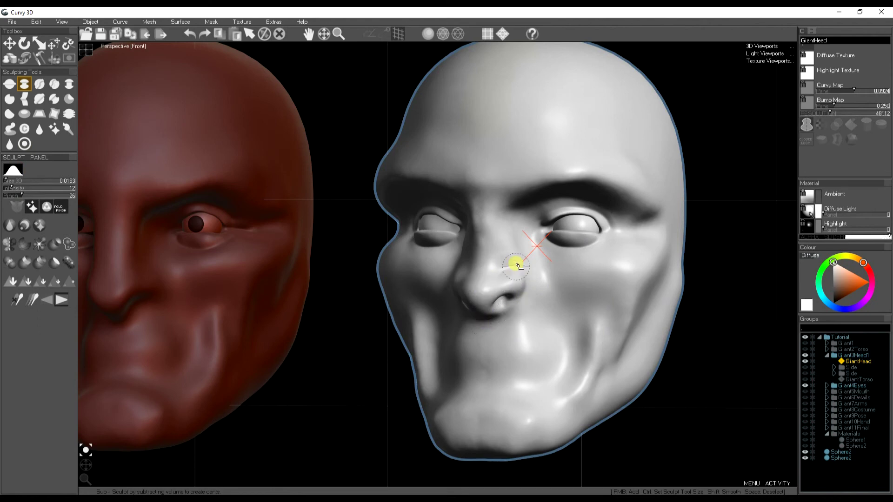
- Fill out the bridge of the nose with Inflate at size 0.0191 and intensity 12
click(39, 98)
mouse_move(491, 224)
ctrl+mouse_down()
mouse_move(500, 253)
mouse_move(503, 210)
mouse_move(492, 270)
ctrl+mouse_up()
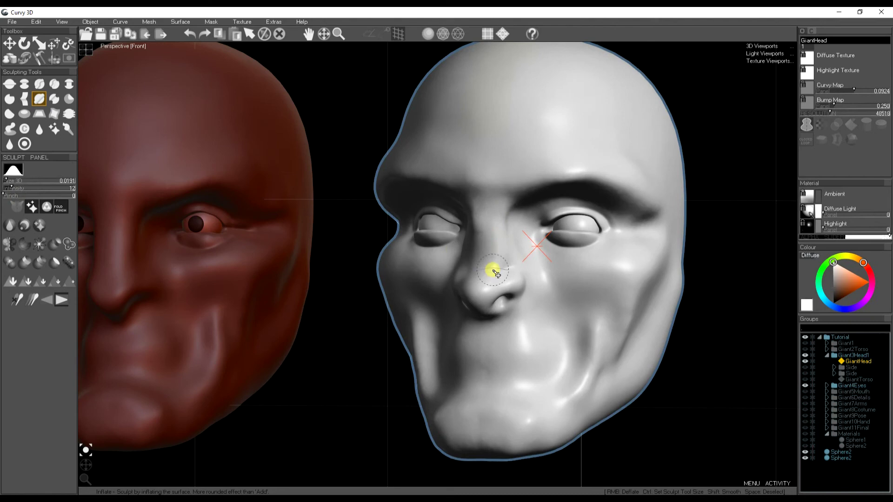
scroll(516, 256, down, 3)
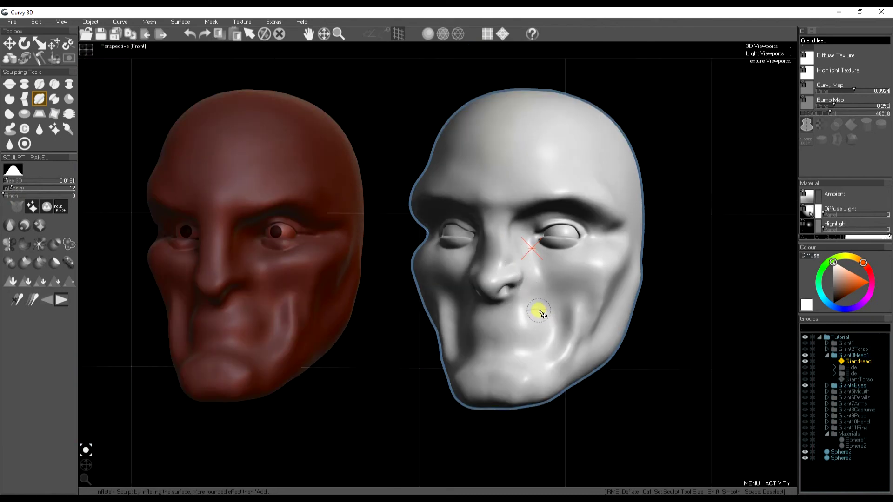
middle_drag(540, 311, 532, 326)
drag(87, 463, 86, 467)
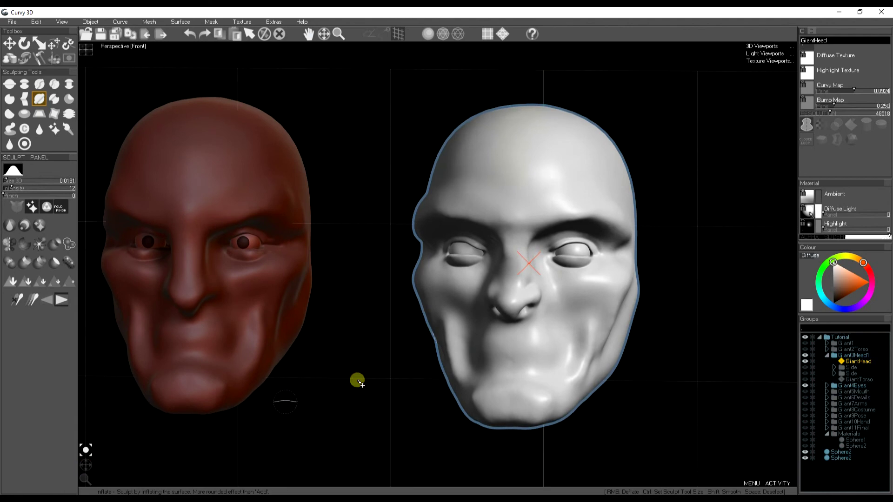
- Select the eye sphere on the sculpted side and duplicate it in the Left view as the base for a pupil
key(space)
middle_drag(578, 263, 537, 293)
right_click(535, 283)
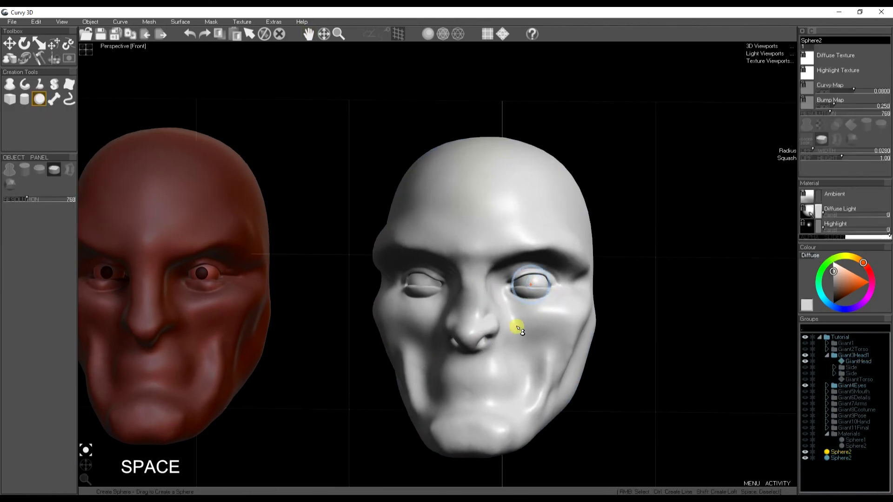
click(86, 49)
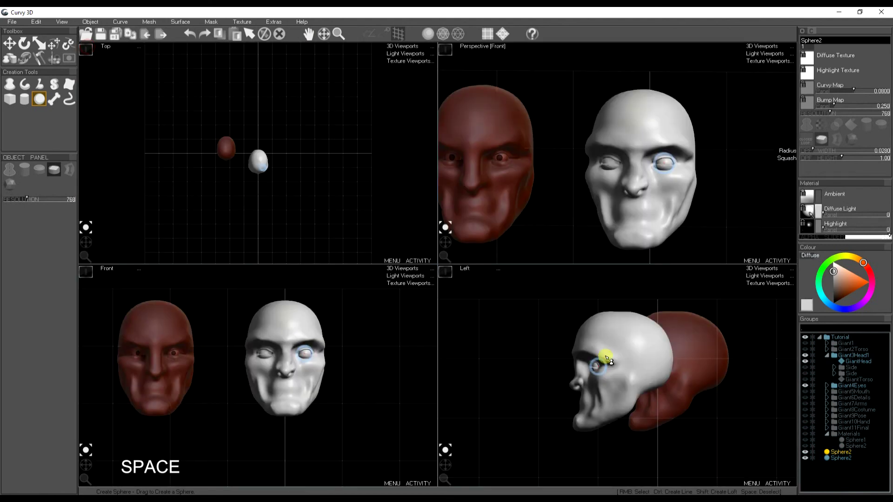
click(446, 273)
scroll(397, 245, up, 5)
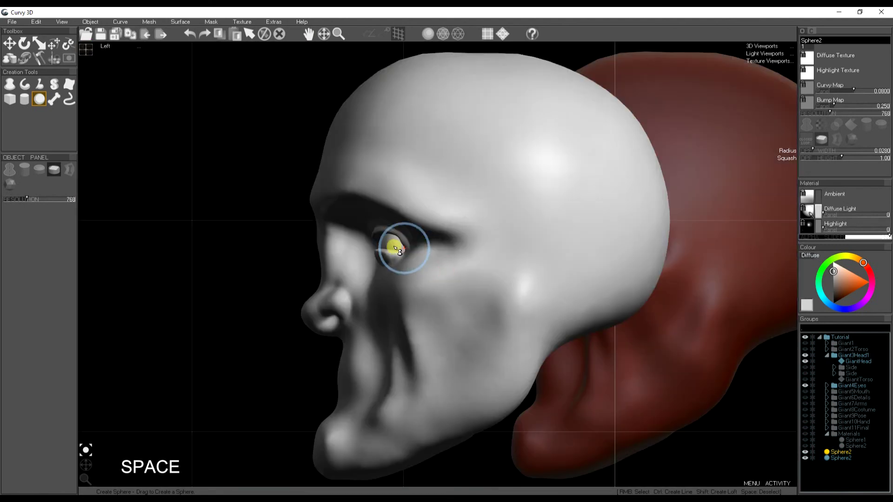
drag(425, 261, 427, 267)
key(ctrl+d)
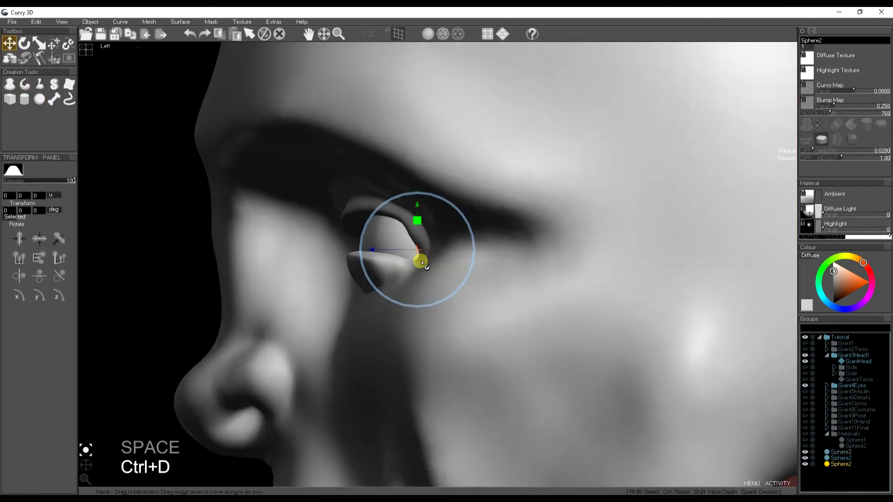
- Scale the duplicate sphere into a thin disc with radius 0.0104 and squash 0.345, positioned at the front of the eyeball
key(r)
drag(369, 252, 310, 252)
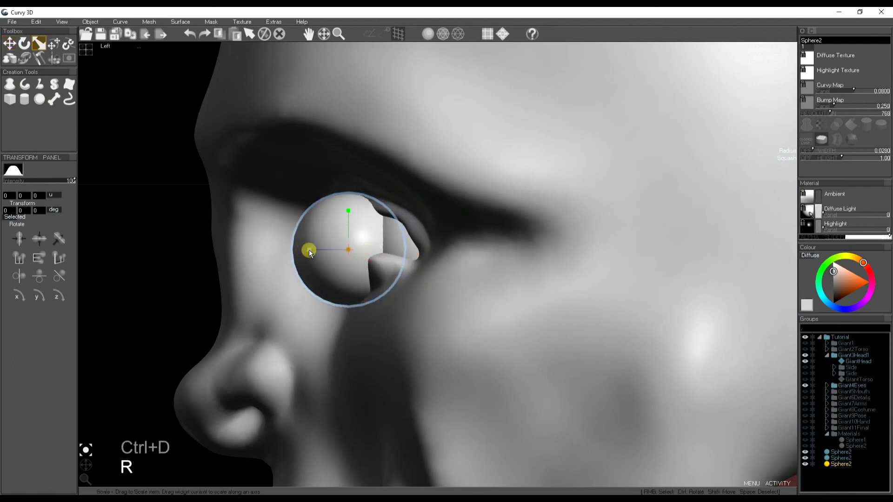
drag(351, 212, 283, 265)
key(e)
key(r)
drag(350, 252, 303, 281)
key(w)
mouse_move(305, 249)
mouse_down()
mouse_move(318, 253)
mouse_move(289, 249)
mouse_move(317, 250)
mouse_up()
key(r)
key(w)
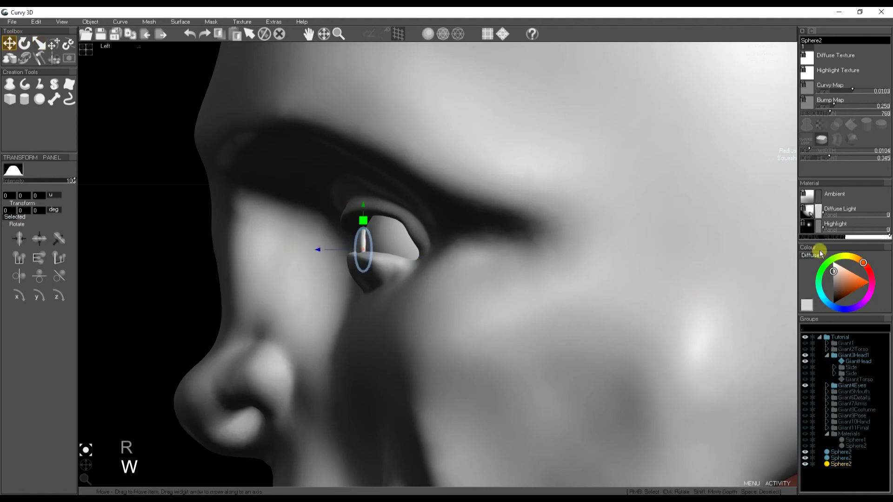
- Set the pupil disc's diffuse and ambient colours to black, and deselect it
drag(834, 271, 833, 305)
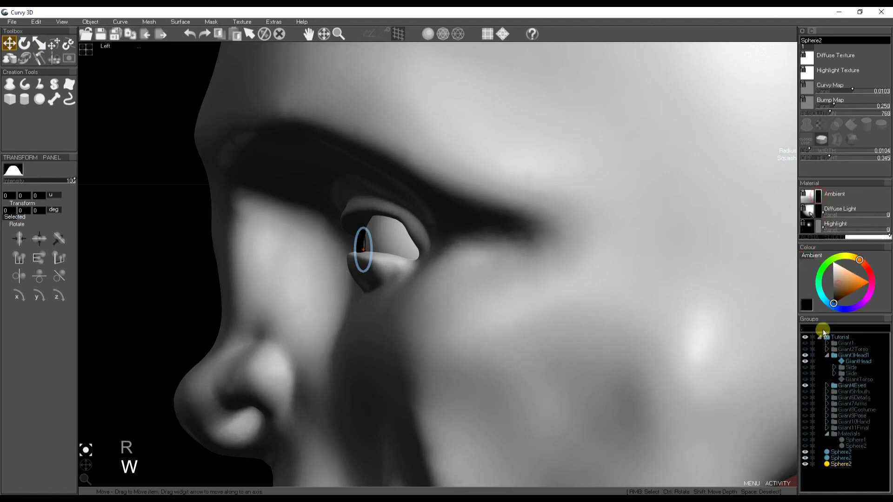
key(space)
scroll(414, 254, down, 4)
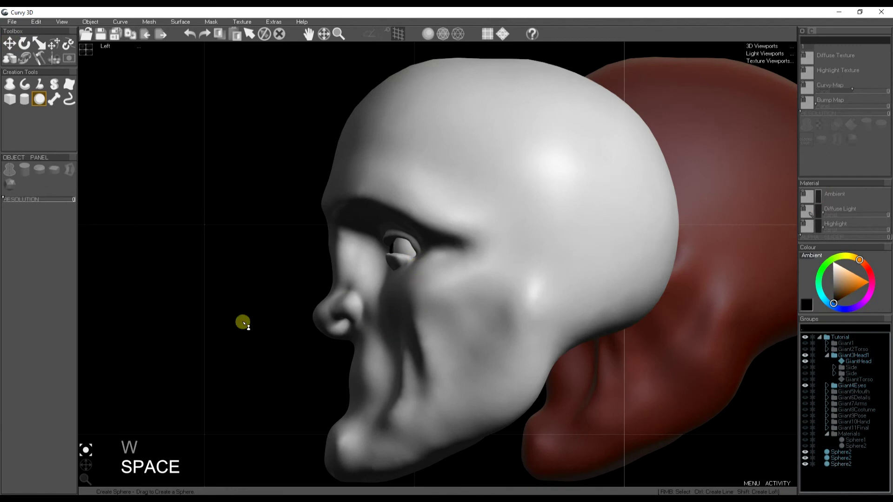
- Select GiantHead and reshape the nose tip and bridge in side profile with Soft Move
click(52, 43)
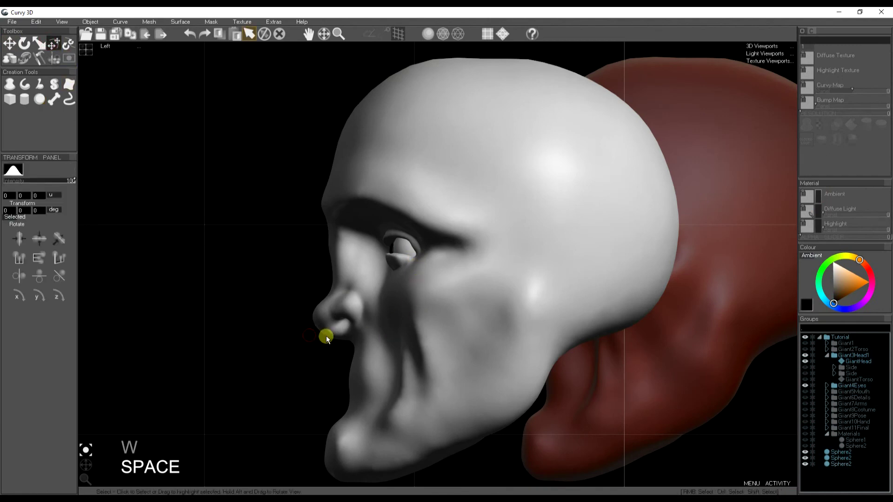
drag(331, 372, 321, 345)
click(317, 339)
drag(316, 325, 345, 336)
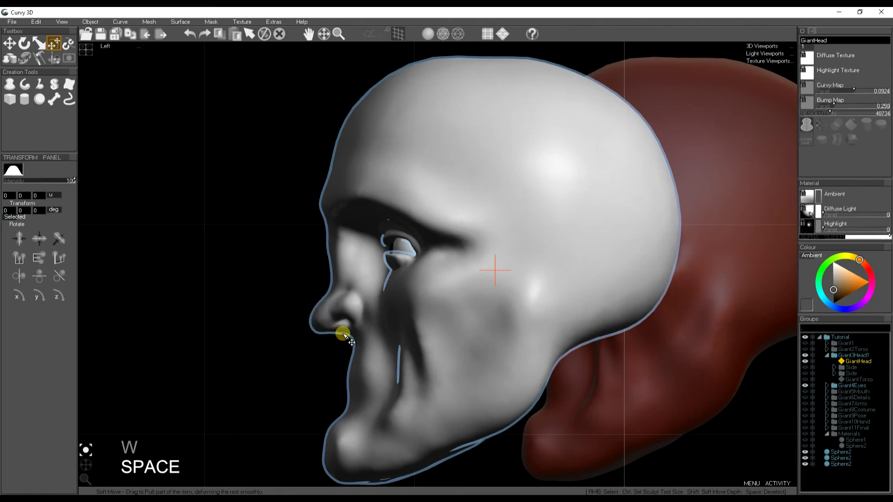
drag(332, 289, 316, 324)
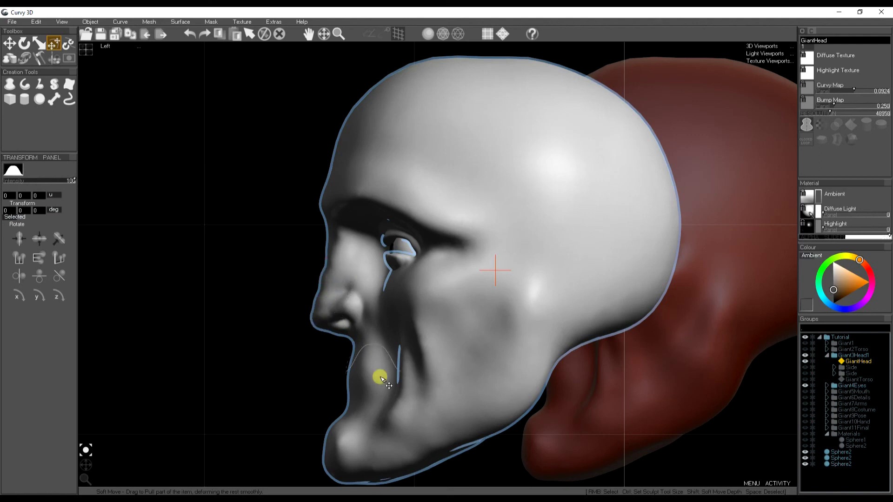
- Adjust the upper eyelid against the eyeball with Soft Move in side profile, and return to the perspective view
scroll(399, 301, down, 1)
scroll(414, 244, up, 2)
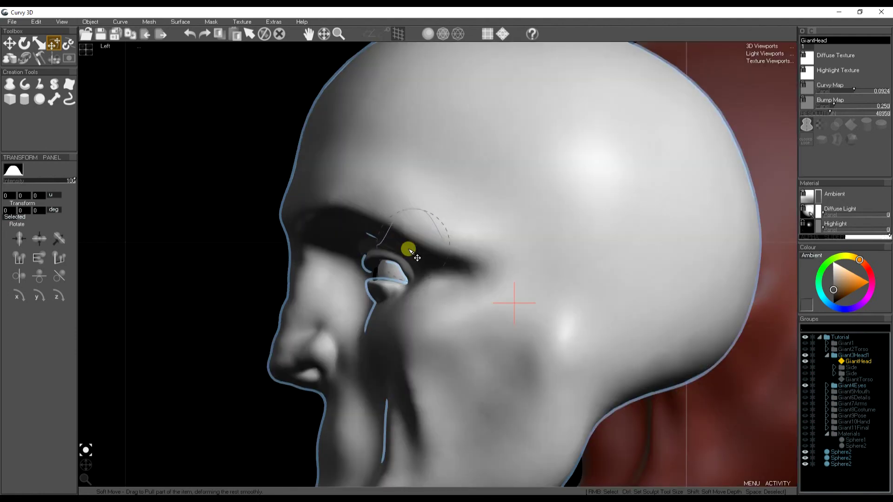
drag(398, 256, 405, 267)
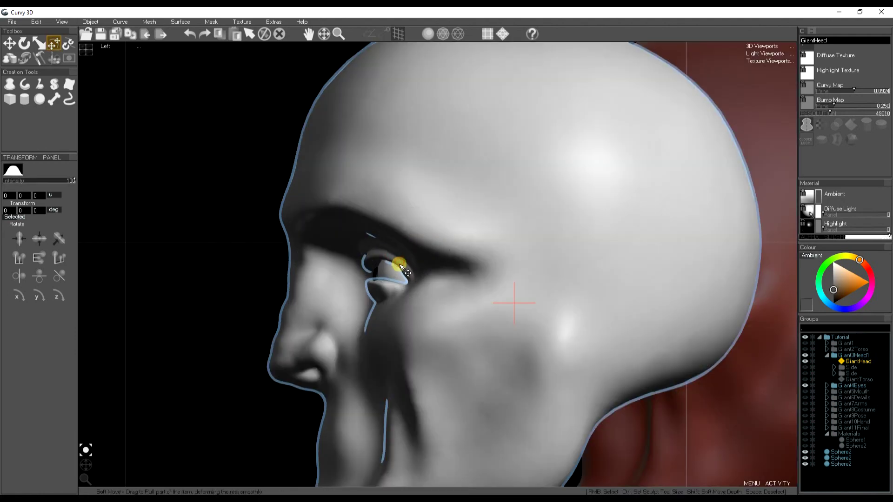
scroll(400, 268, down, 5)
drag(89, 470, 82, 467)
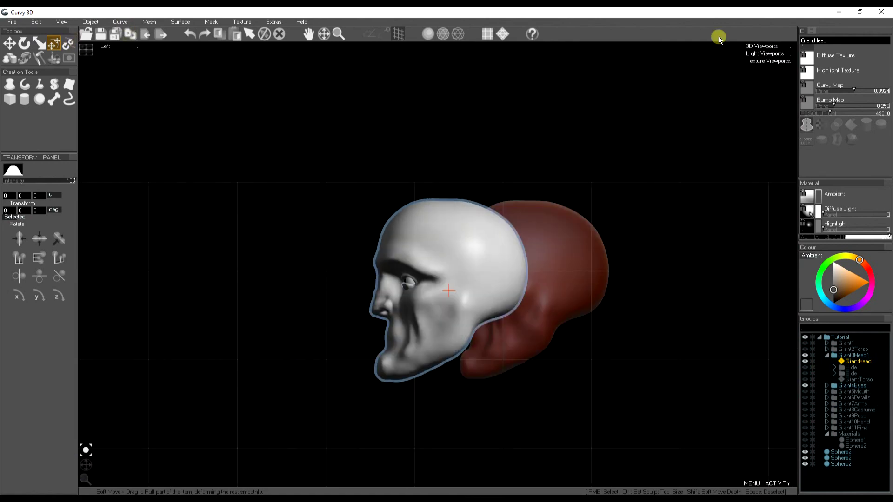
click(761, 46)
click(756, 56)
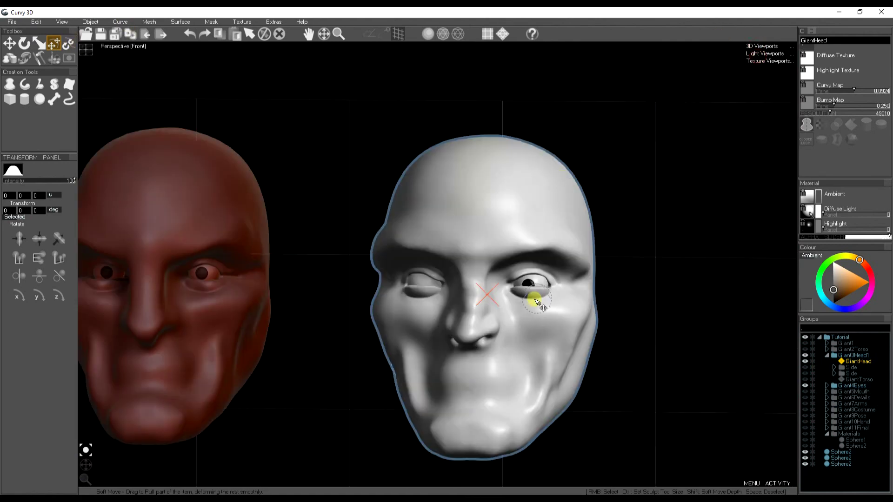
middle_drag(508, 358, 548, 337)
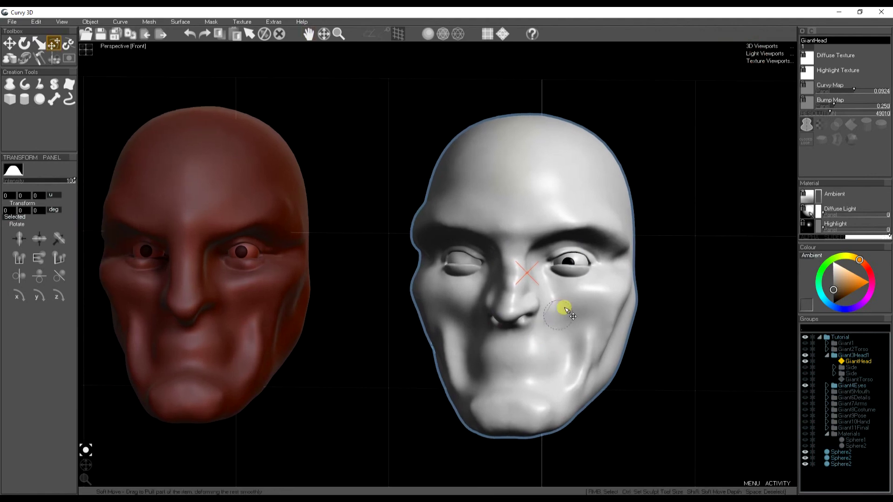
- Reposition the black pupil slightly on its eyeball, and paste a mirrored copy of it onto the other eye
key(space)
right_click(574, 266)
key(w)
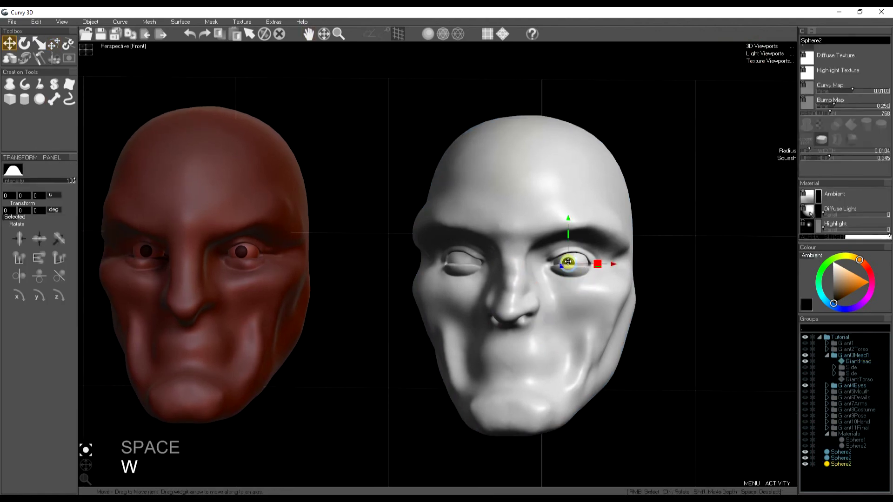
mouse_move(567, 222)
mouse_down()
mouse_move(568, 213)
mouse_move(570, 223)
mouse_up()
key(ctrl+c)
click(36, 21)
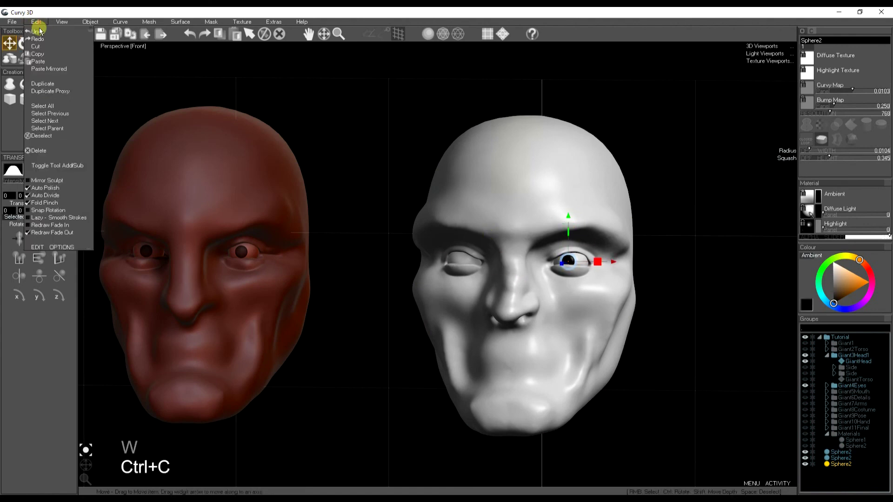
click(51, 69)
key(space)
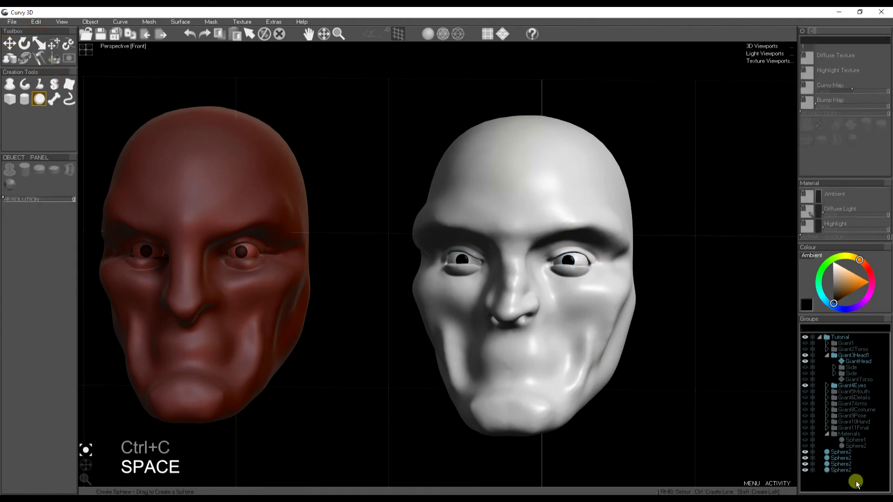
- Group the four eye and pupil spheres, collapse the group and move it up into the Tutorial hierarchy
click(843, 470)
shift+click(843, 464)
shift+click(847, 458)
shift+click(849, 453)
key(ctrl)
key(ctrl+g)
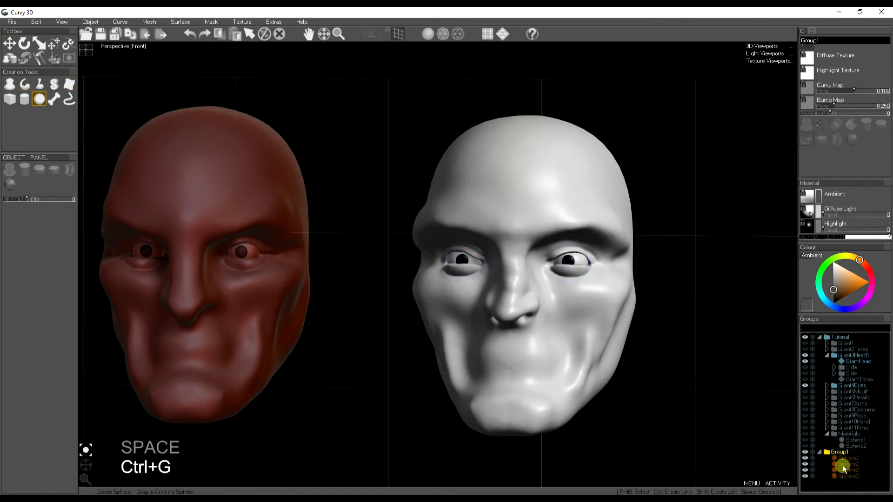
double_click(842, 453)
drag(840, 456, 858, 393)
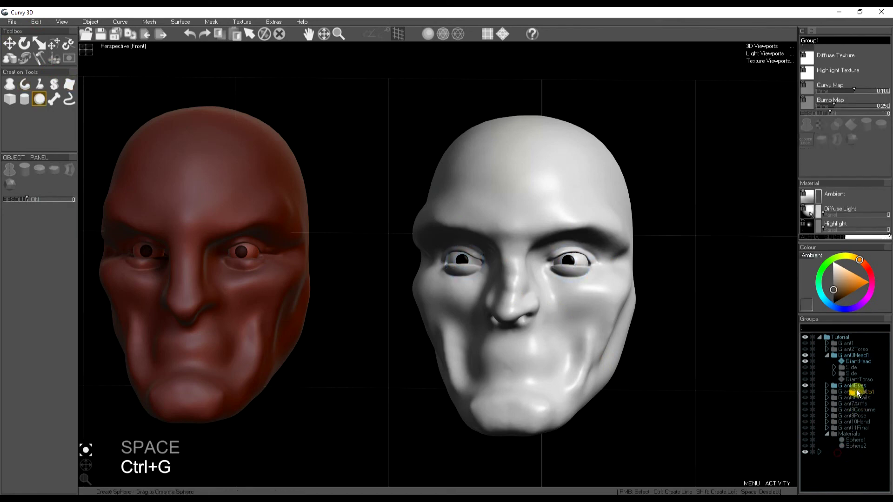